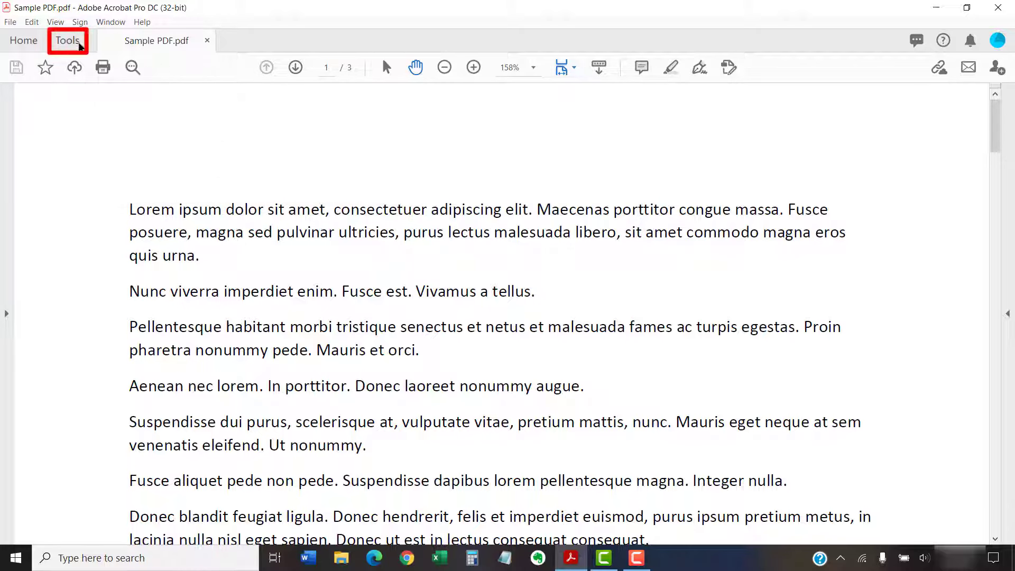
# - Put Sample PDF.pdf into Edit PDF mode and start a new watermark with Watermark > Add
pyautogui.click(74, 40)
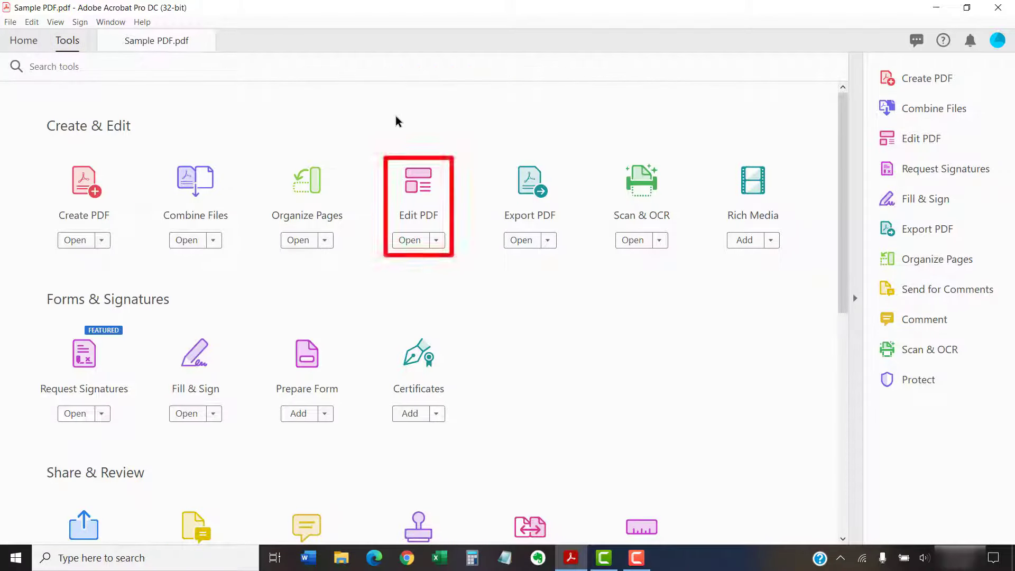
pyautogui.click(410, 195)
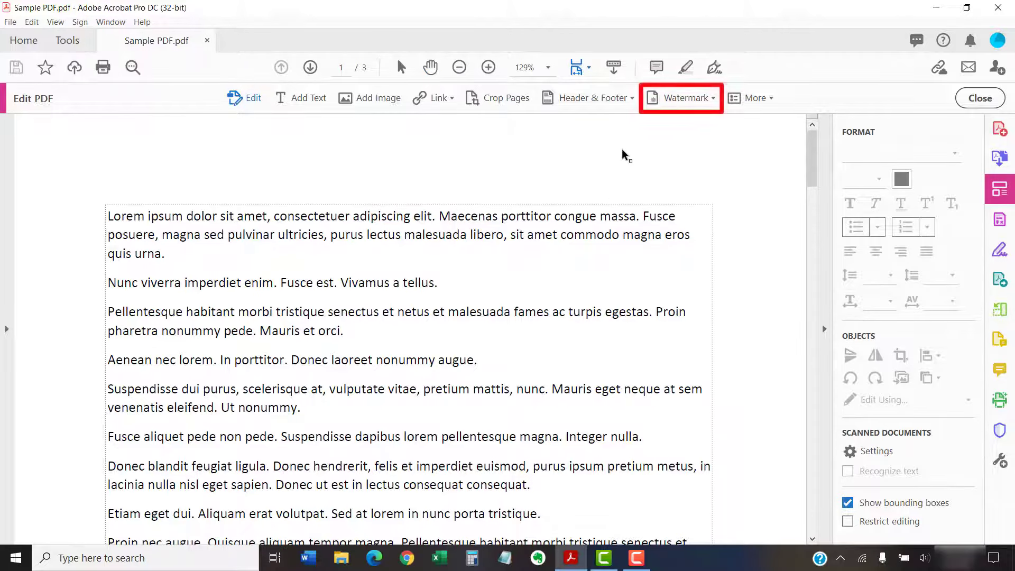
pyautogui.click(667, 100)
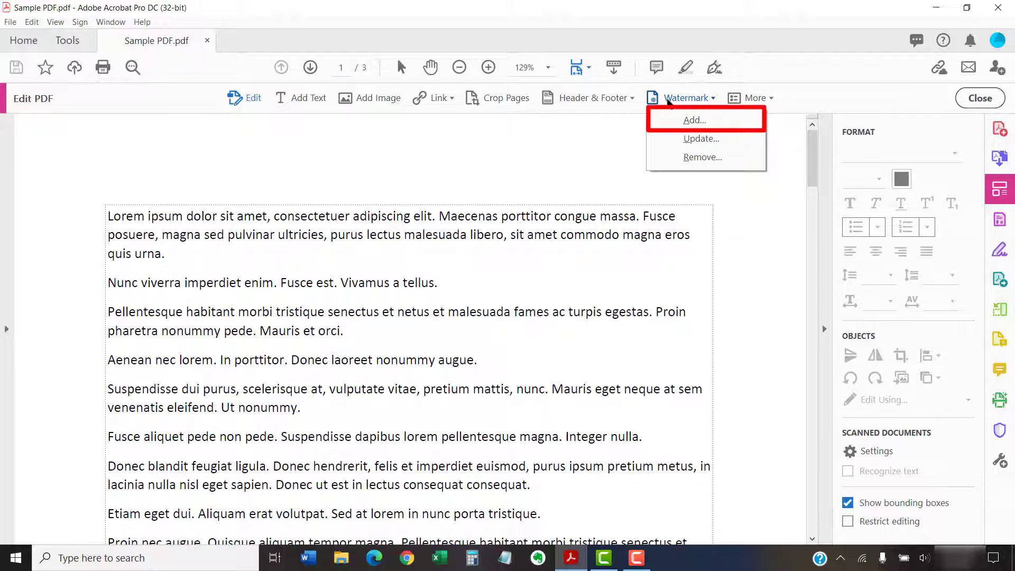
pyautogui.click(688, 120)
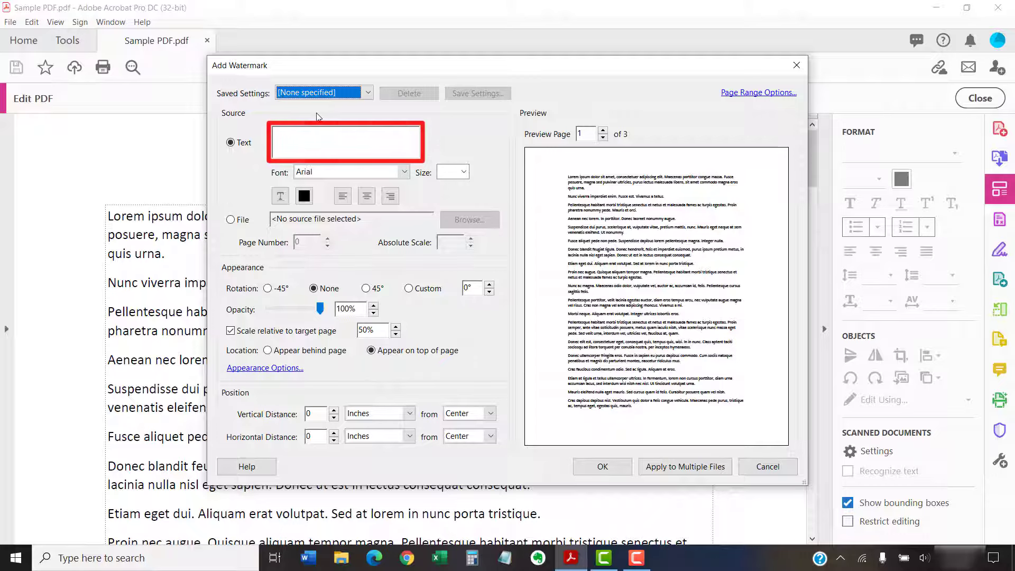
# - Enter 'Top Secret' as watermark text in Courier New Bold, size 72, underlined and red
pyautogui.click(294, 131)
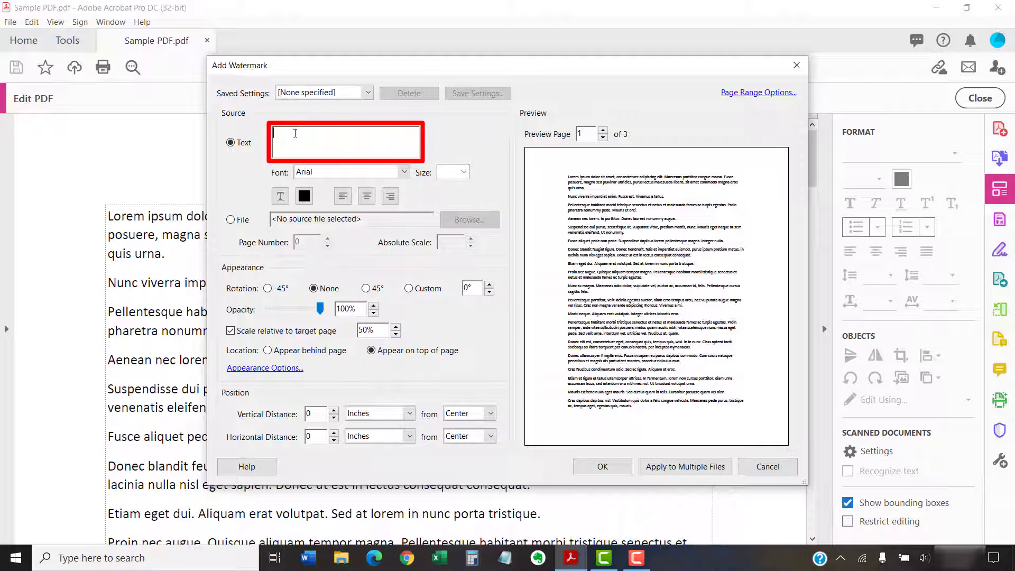
pyautogui.write('Top Secret')
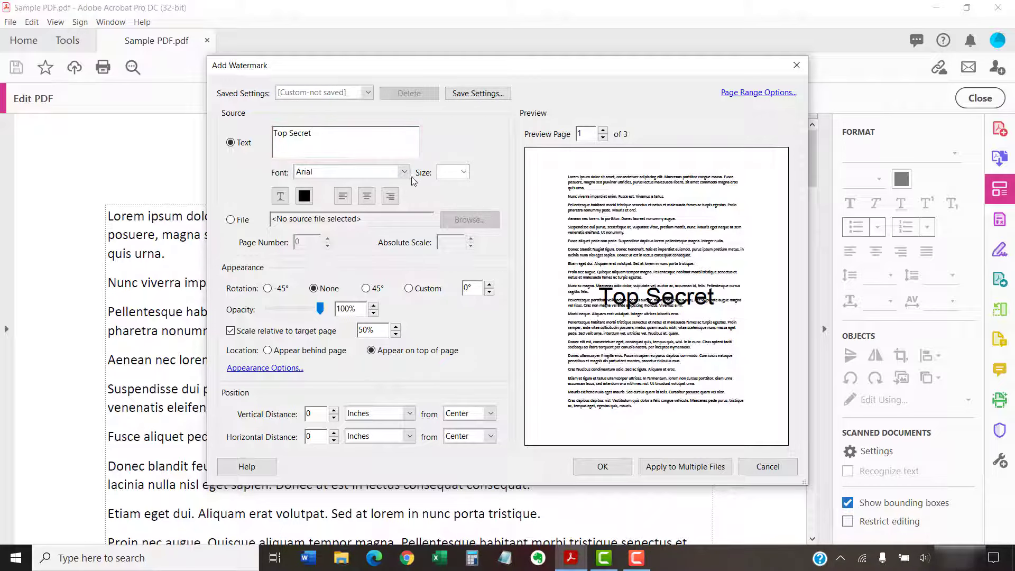
pyautogui.click(371, 178)
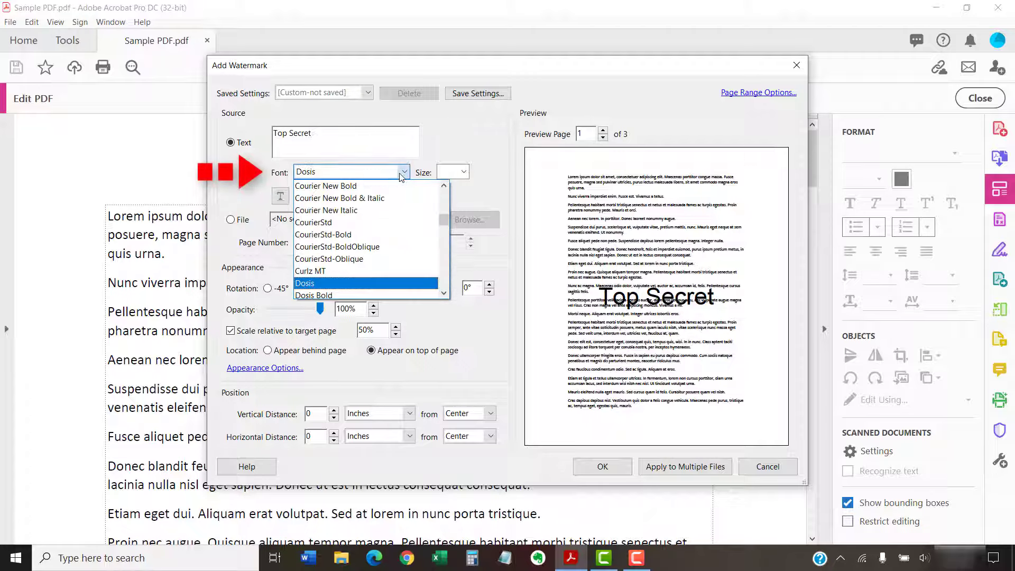
pyautogui.click(377, 185)
pyautogui.click(463, 172)
pyautogui.scroll(-2, 467, 236)
pyautogui.scroll(-2, 467, 237)
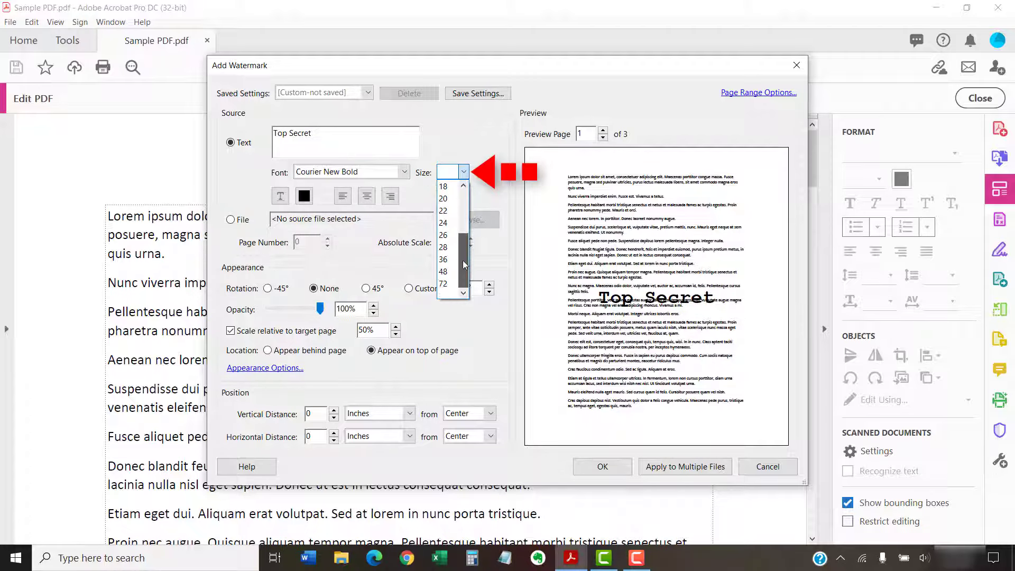
pyautogui.click(446, 284)
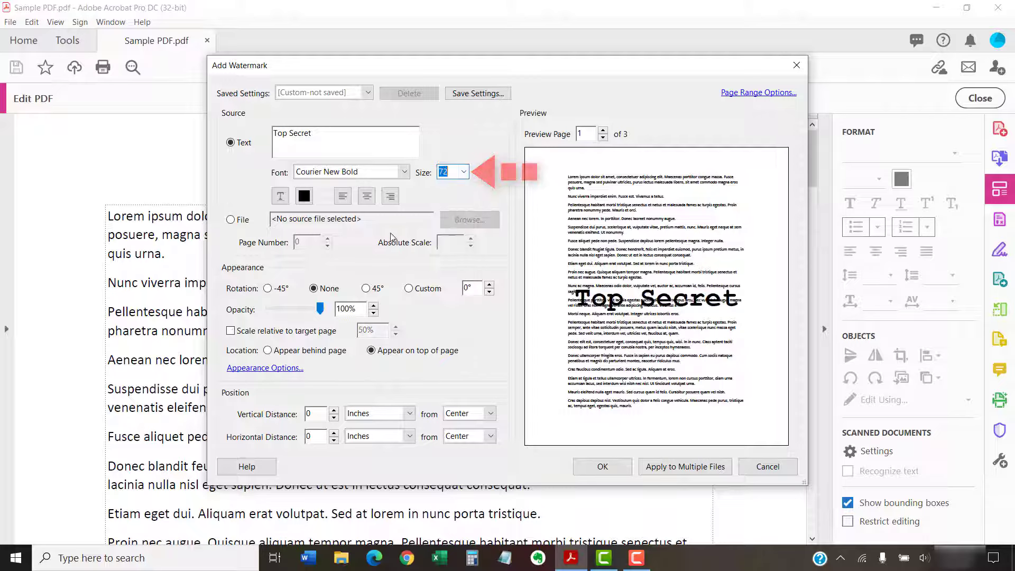
pyautogui.click(281, 196)
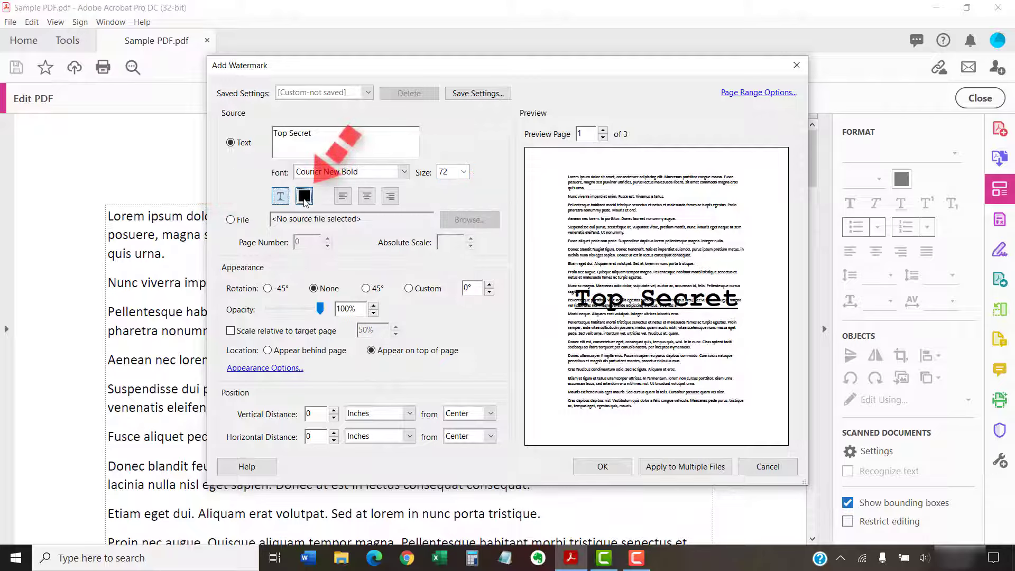
pyautogui.click(304, 197)
pyautogui.click(301, 235)
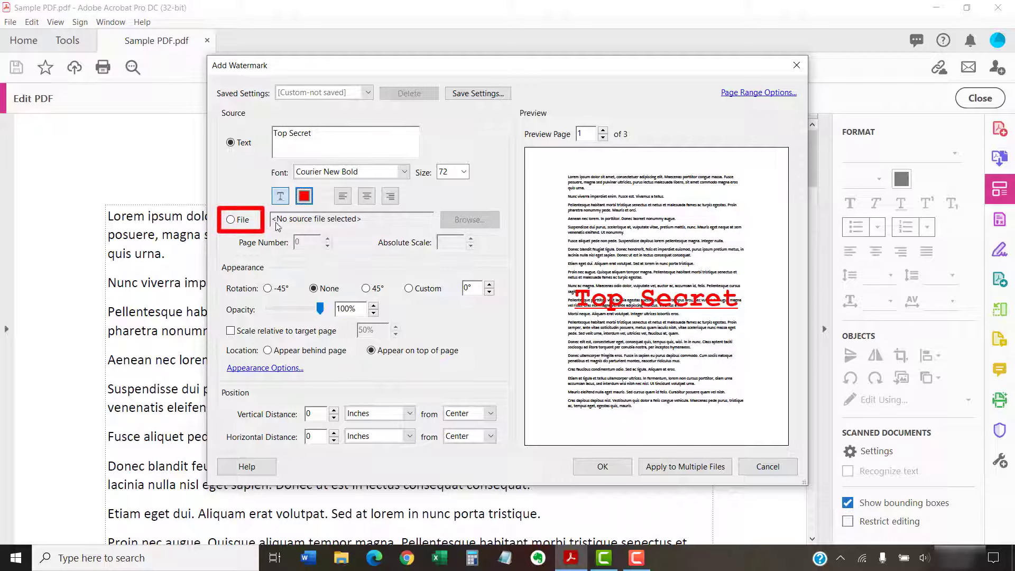
# - Use Logo.jpg from the Sample Watermark folder as the watermark image source
pyautogui.click(231, 220)
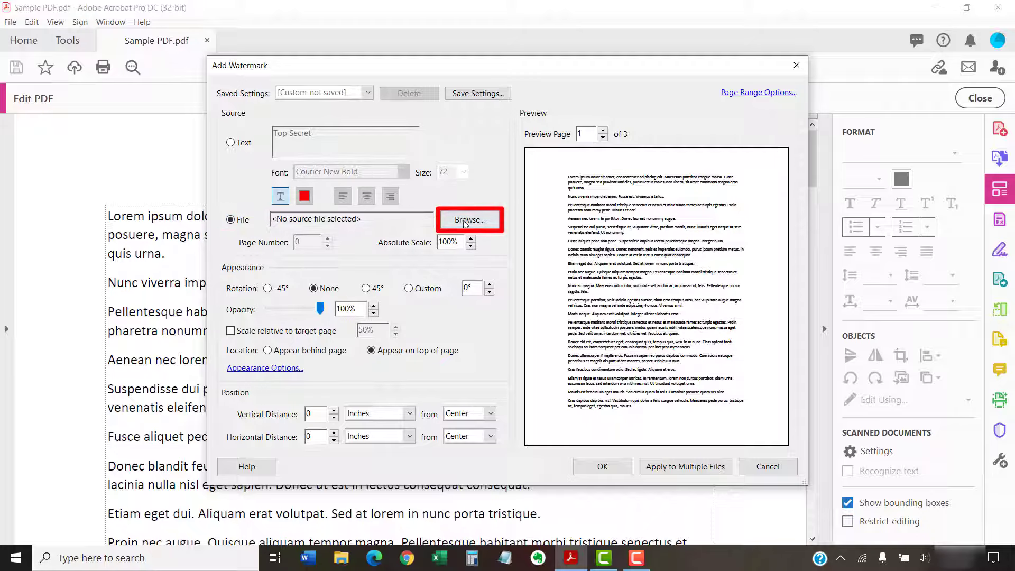
pyautogui.click(465, 223)
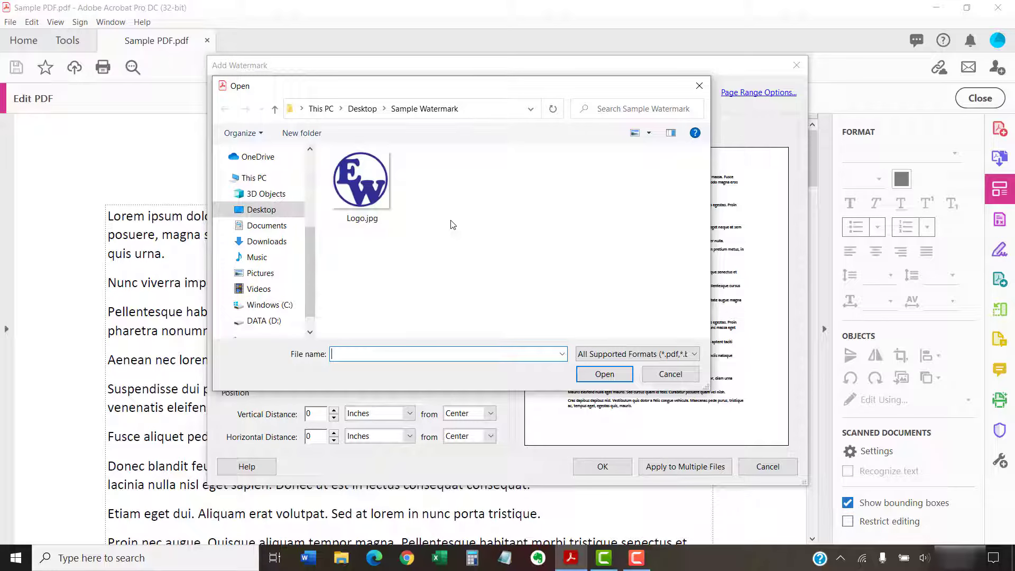
pyautogui.click(378, 206)
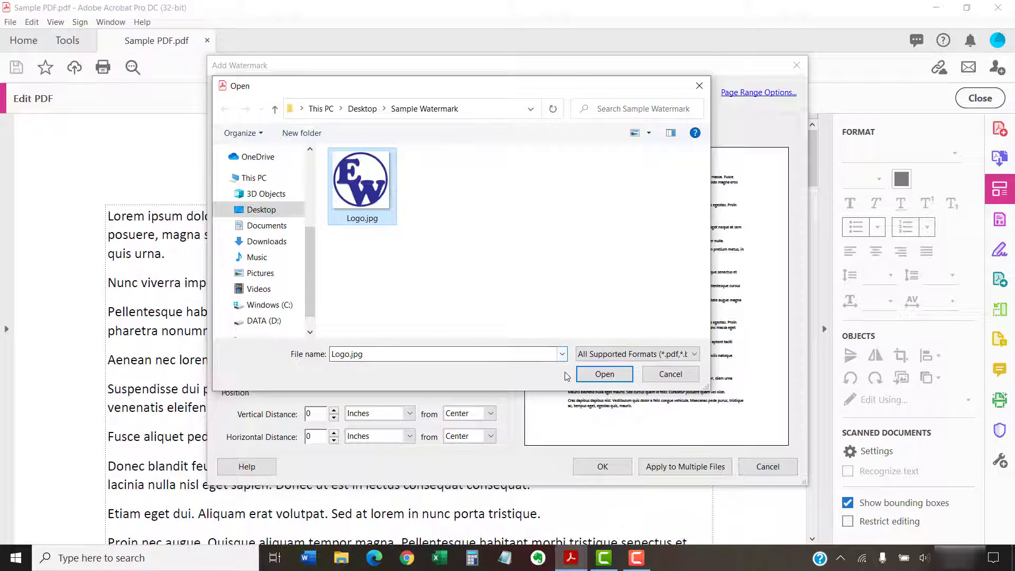
pyautogui.click(603, 374)
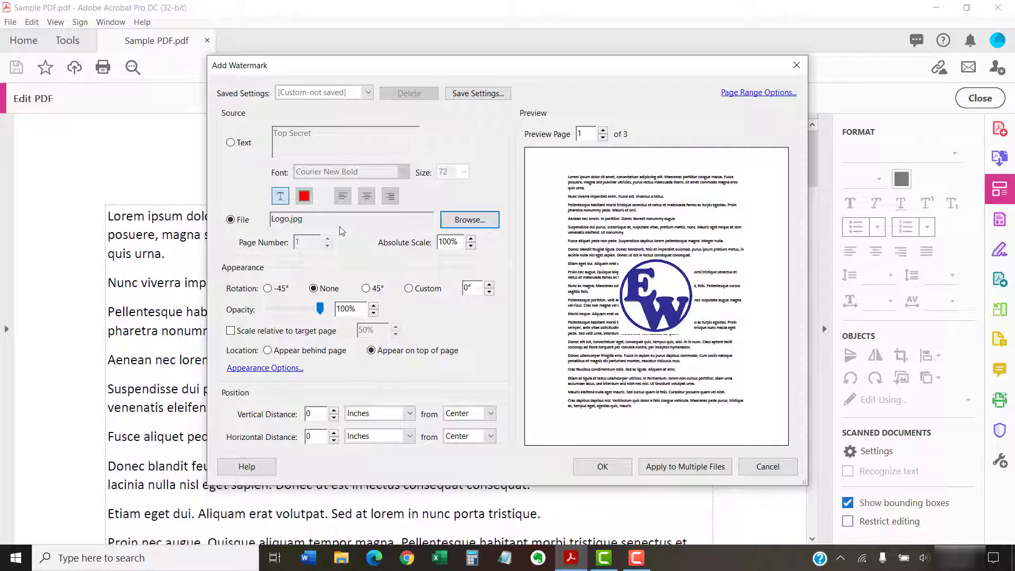
# - Return to the Top Secret text and set 45° rotation, 45% opacity, 67% page scale, behind page
pyautogui.click(230, 142)
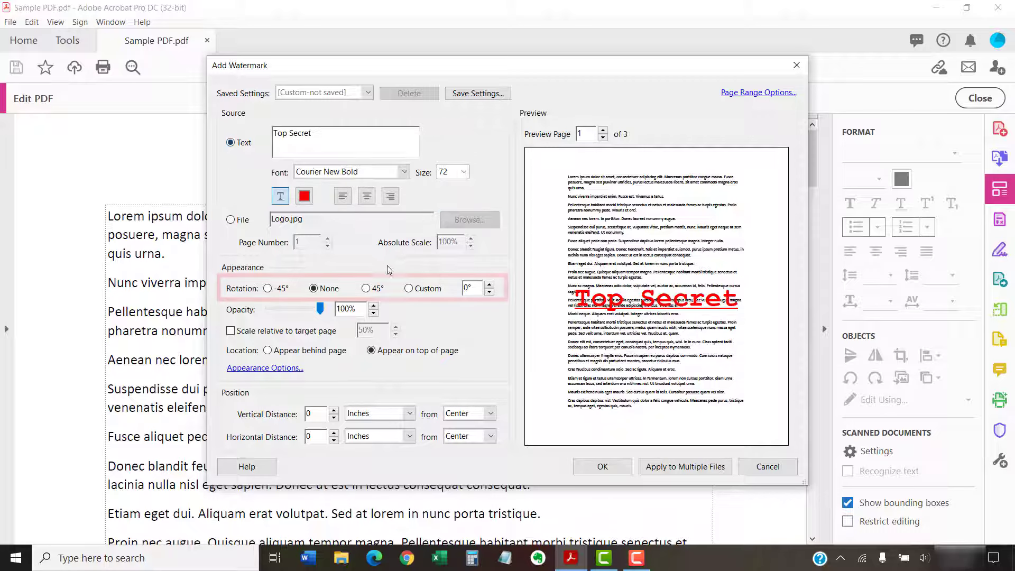
pyautogui.click(365, 288)
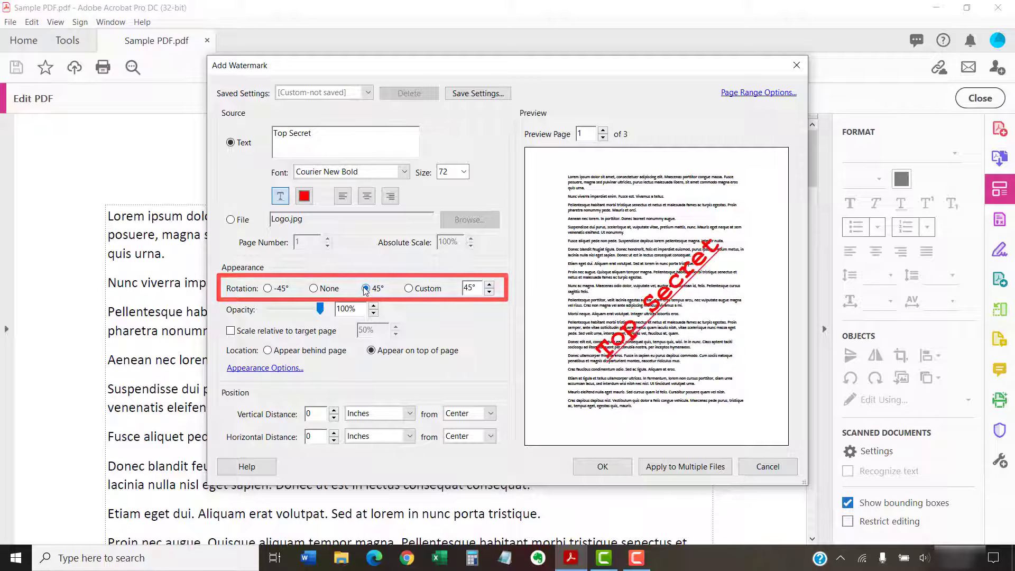
pyautogui.moveTo(321, 310); pyautogui.dragTo(292, 310)
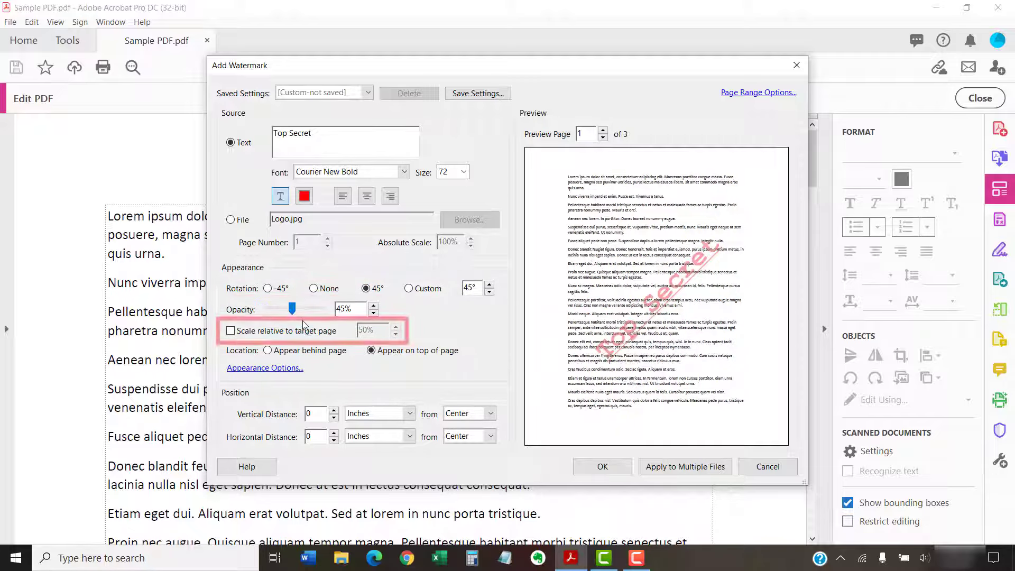
pyautogui.click(231, 331)
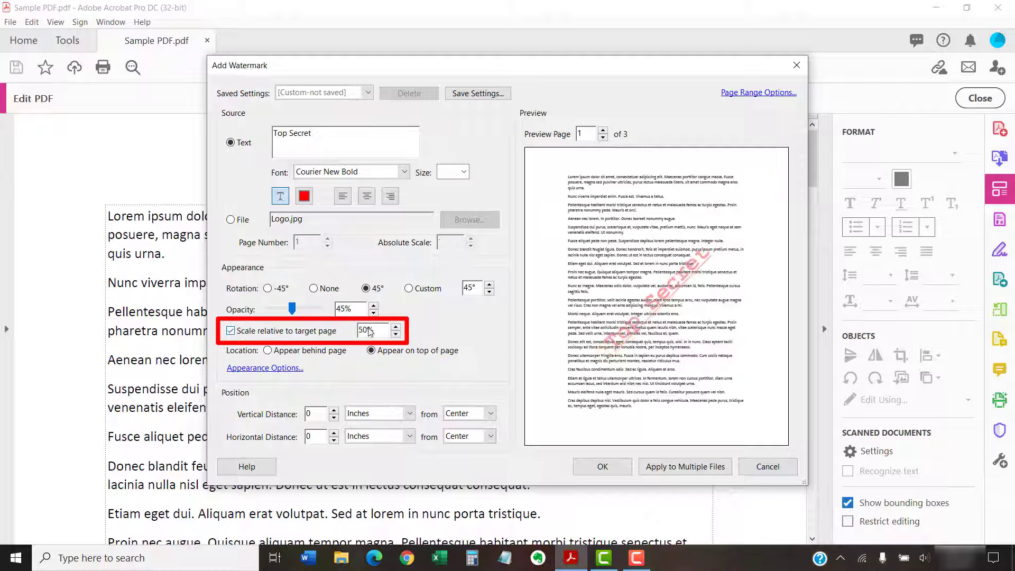
pyautogui.click(397, 327)
pyautogui.click(396, 326)
pyautogui.click(395, 326)
pyautogui.click(396, 326)
pyautogui.click(396, 327)
pyautogui.click(396, 326)
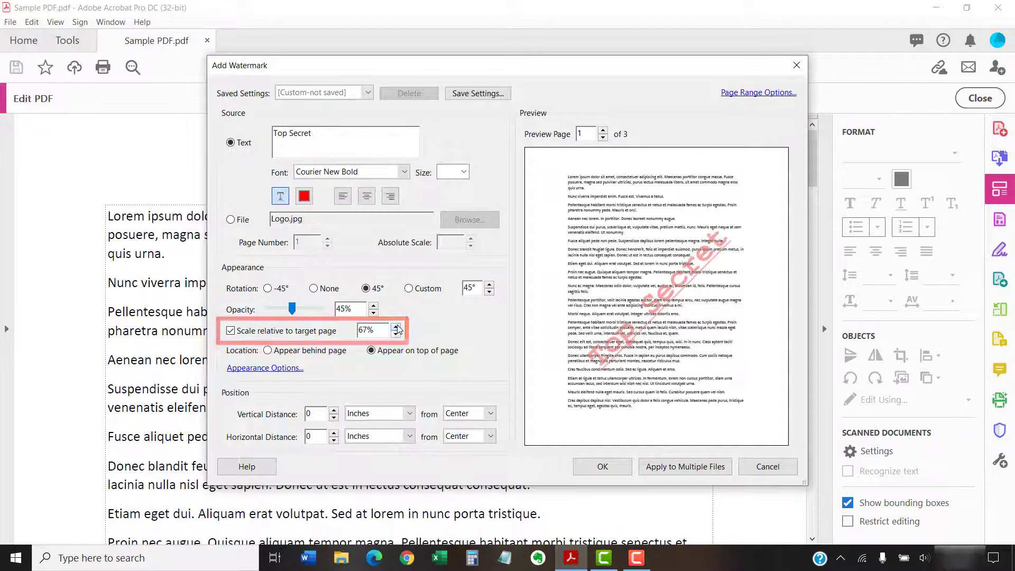
pyautogui.click(268, 351)
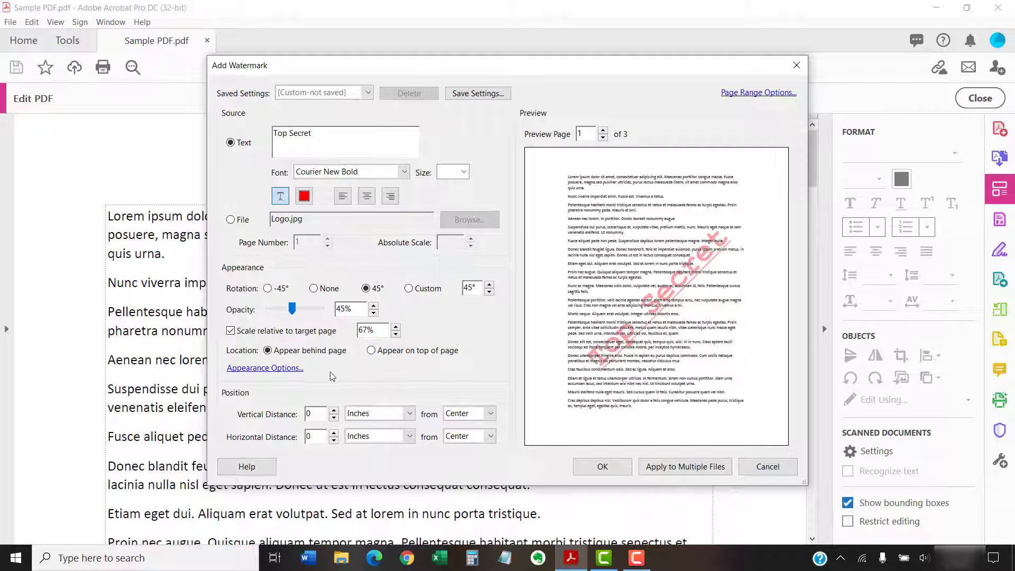
pyautogui.click(288, 370)
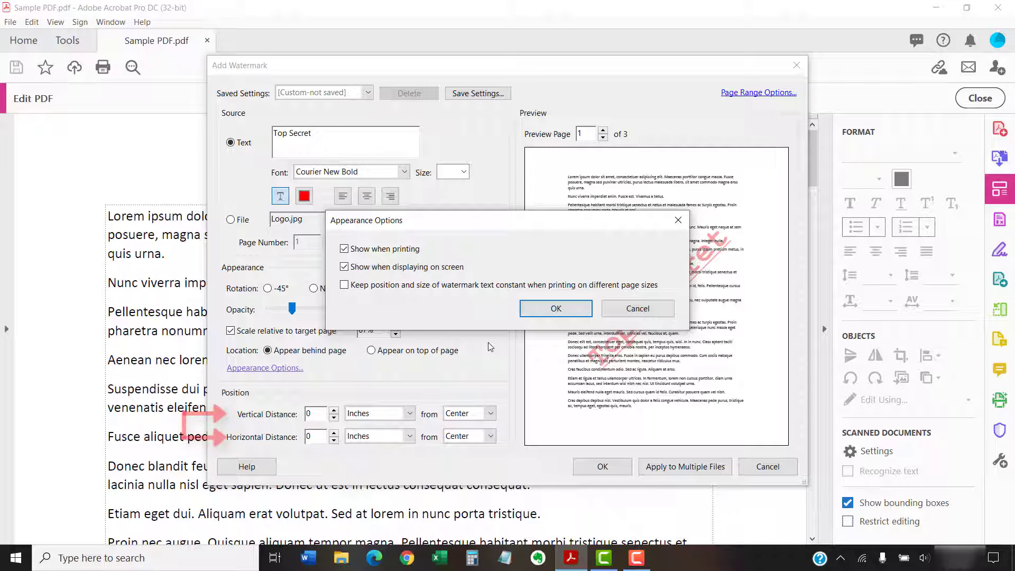
pyautogui.click(528, 310)
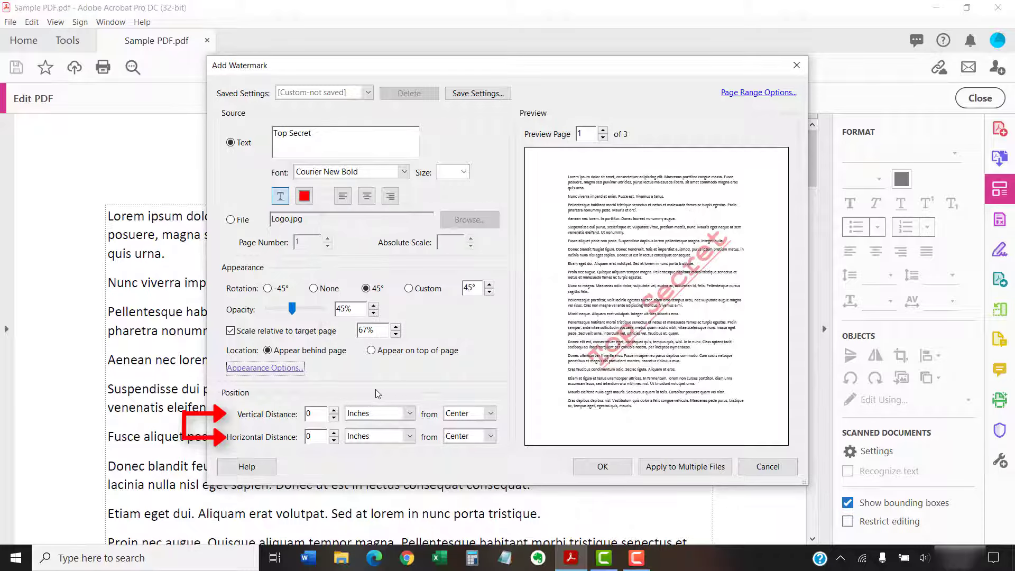
pyautogui.click(411, 419)
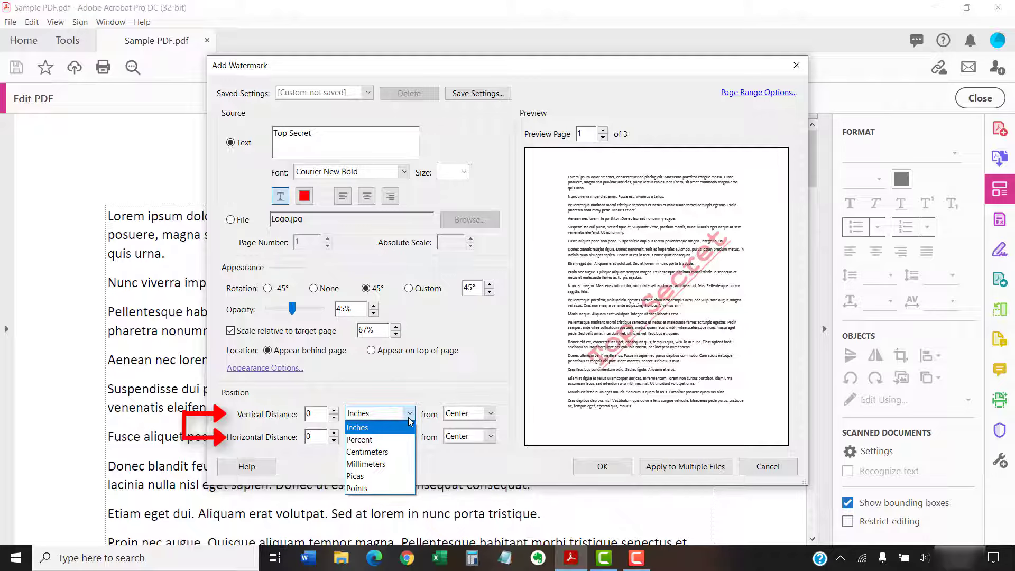
pyautogui.click(410, 419)
pyautogui.click(490, 417)
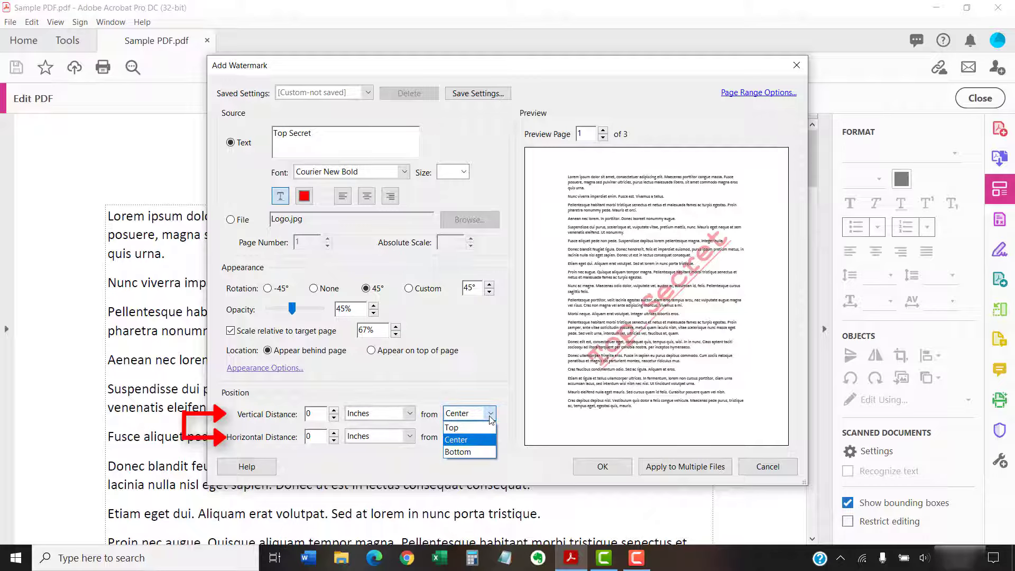
pyautogui.click(490, 419)
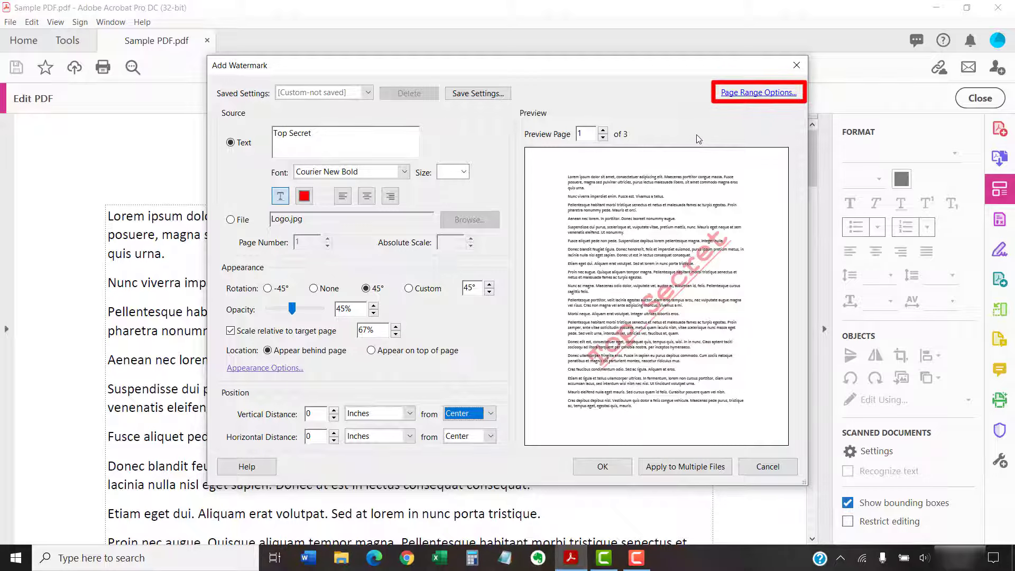
# - Restrict the watermark to pages 1 to 1 with All pages in range, and confirm
pyautogui.click(732, 93)
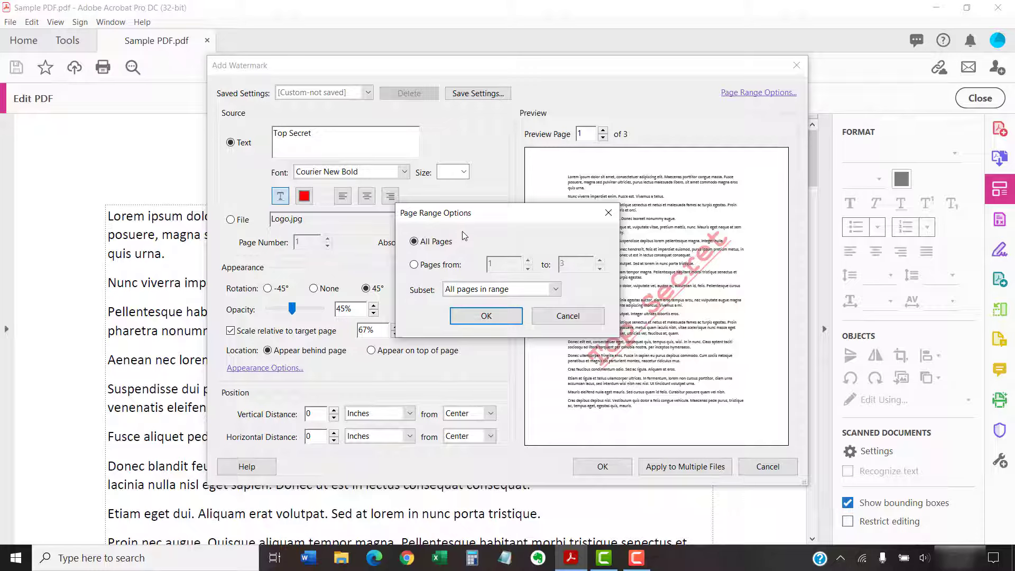
pyautogui.click(414, 264)
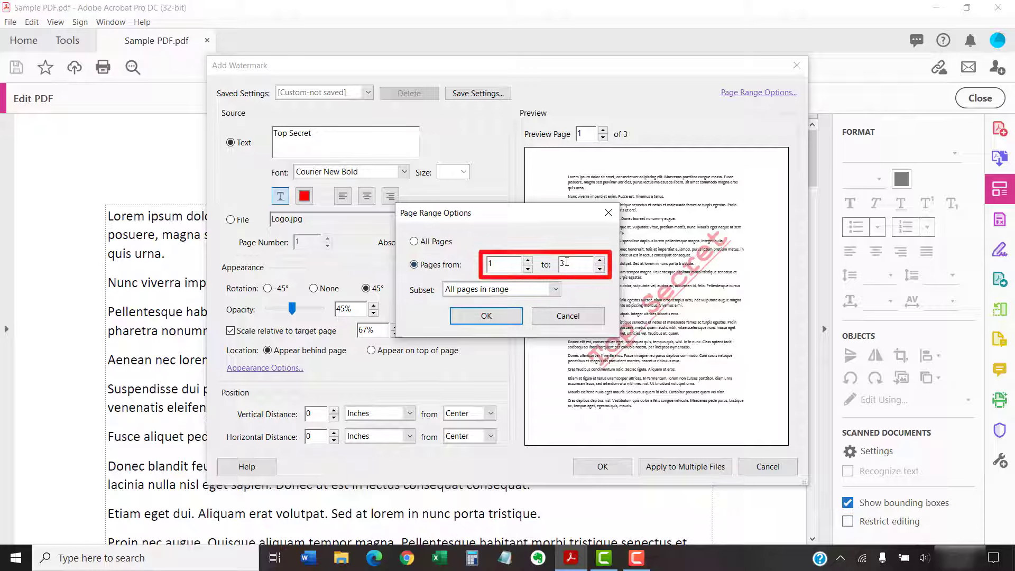
pyautogui.doubleClick(570, 264)
pyautogui.write('2')
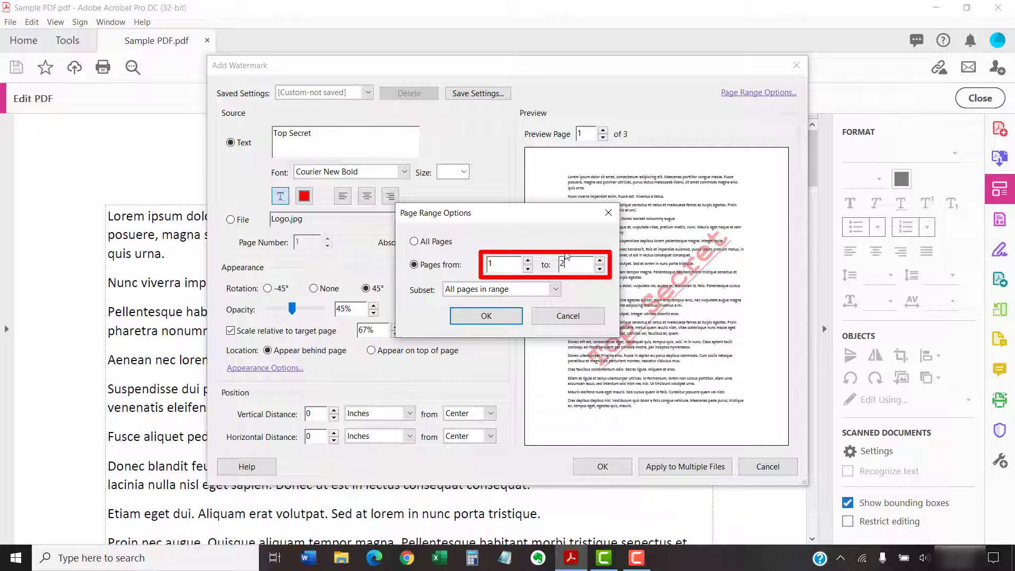
pyautogui.press('Home')
pyautogui.write('1')
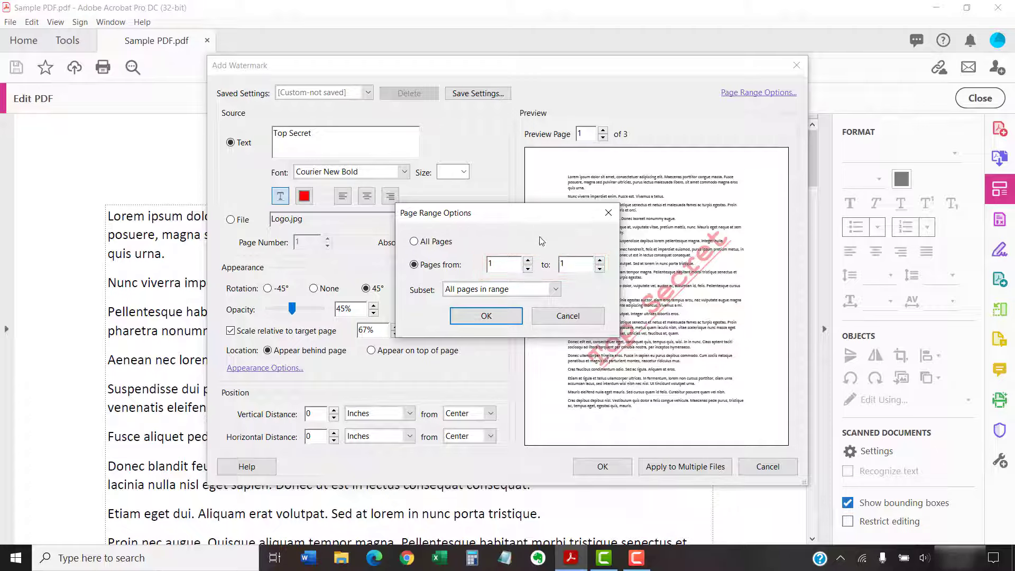
pyautogui.click(553, 292)
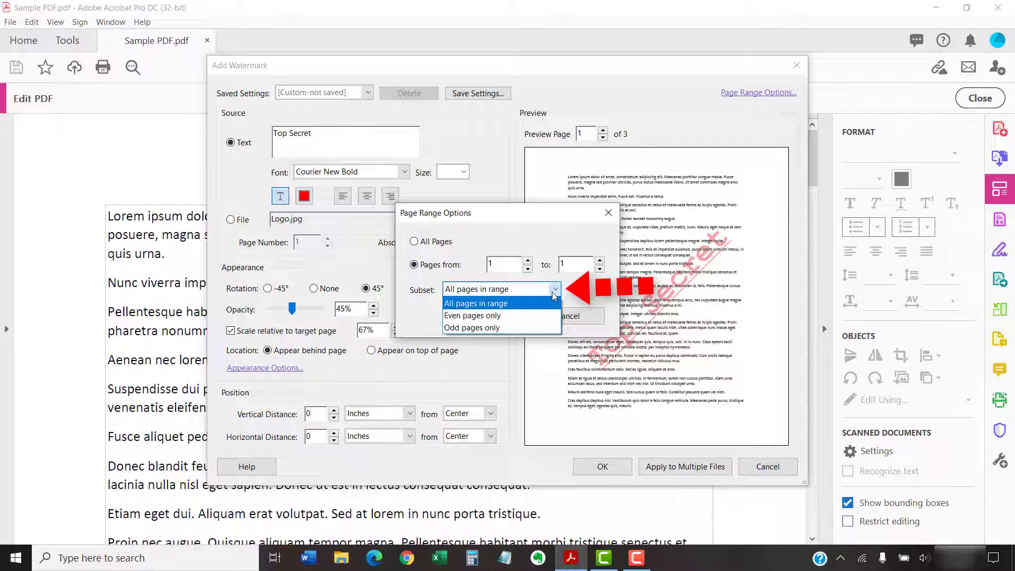
pyautogui.click(553, 292)
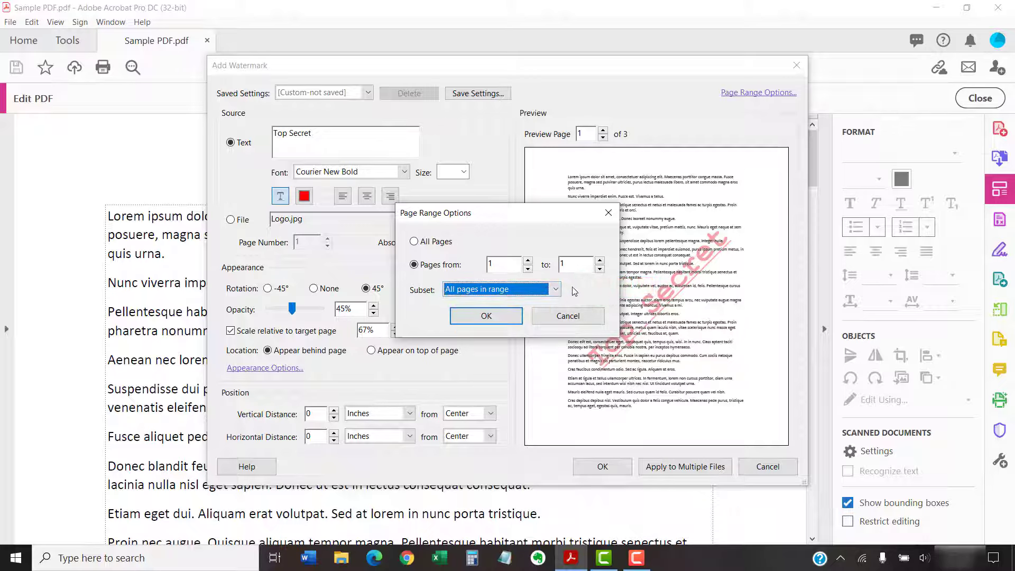
pyautogui.click(504, 314)
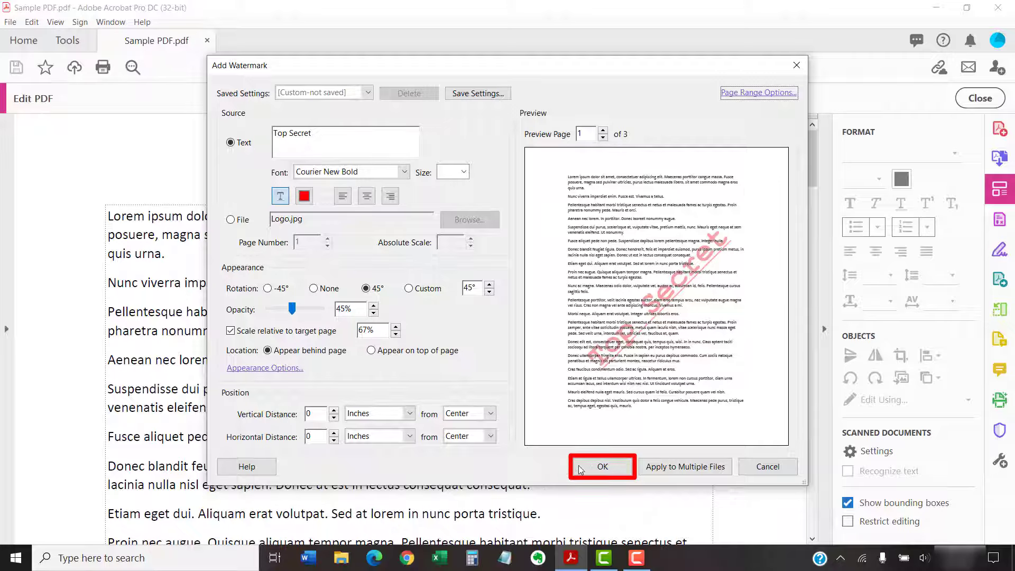
# - Apply the Top Secret watermark and scroll the document to view it
pyautogui.click(603, 466)
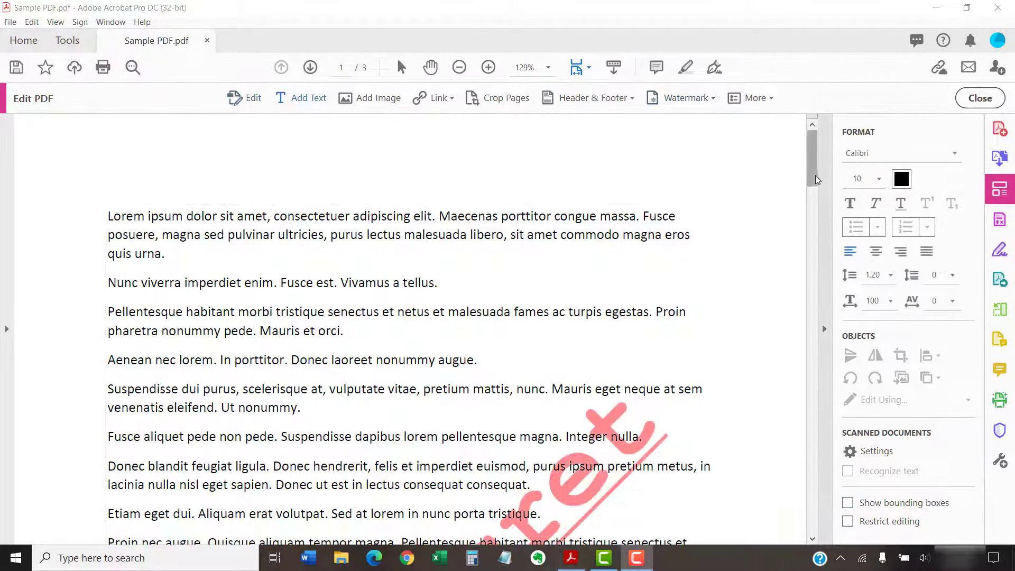
pyautogui.moveTo(814, 179); pyautogui.dragTo(813, 248)
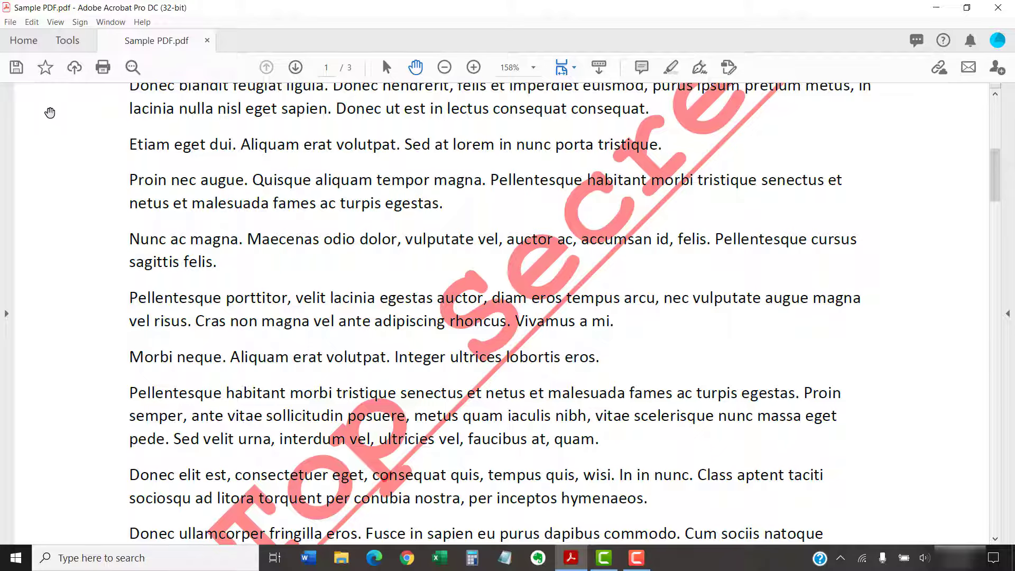
# - Open the existing watermark's Update settings from Edit PDF > Watermark
pyautogui.click(67, 40)
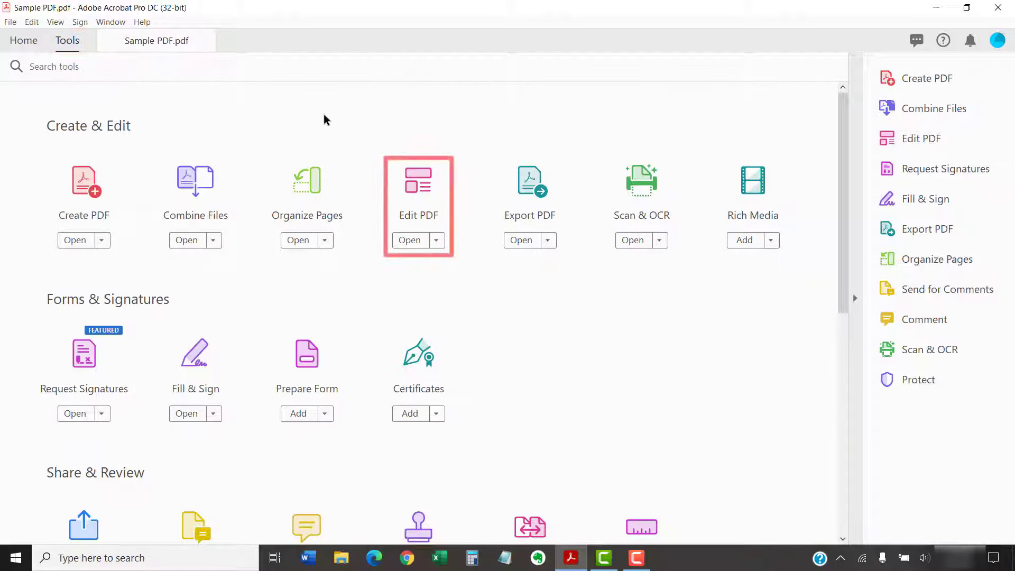
pyautogui.click(417, 198)
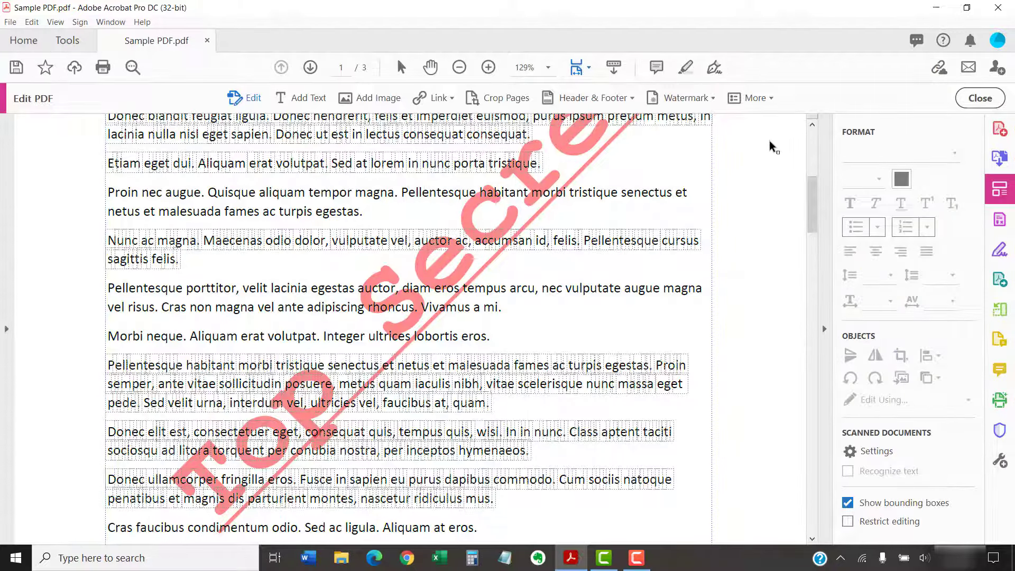
pyautogui.click(700, 102)
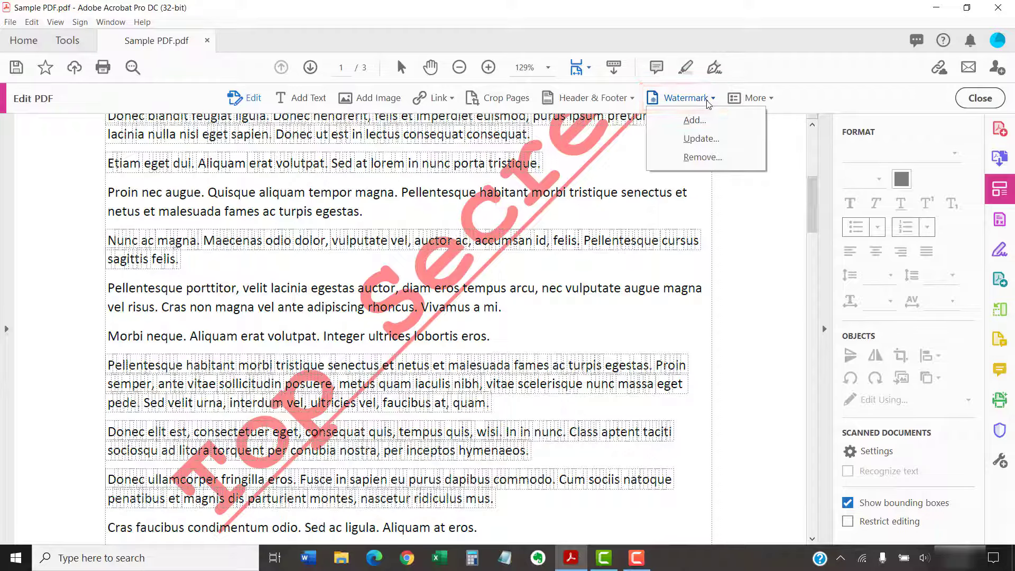
pyautogui.click(714, 140)
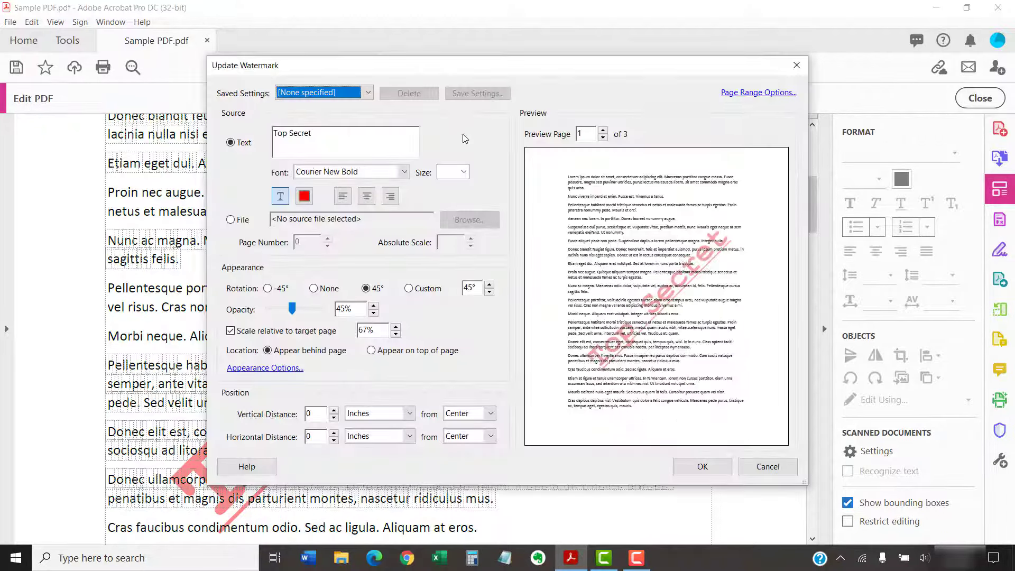
# - Change the watermark to navy blue, -45° rotation and 58% opacity, and apply it
pyautogui.click(304, 196)
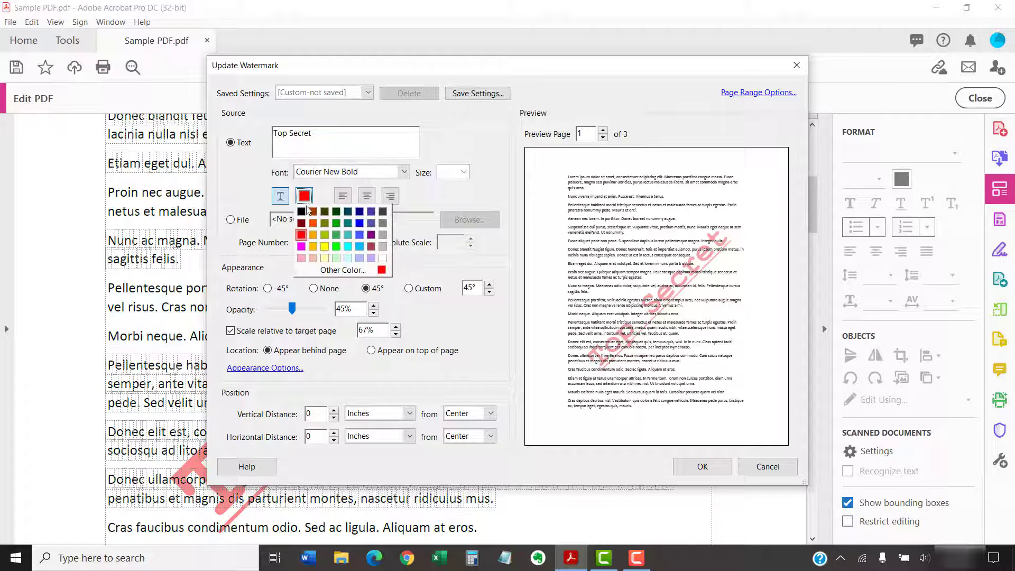
pyautogui.click(359, 210)
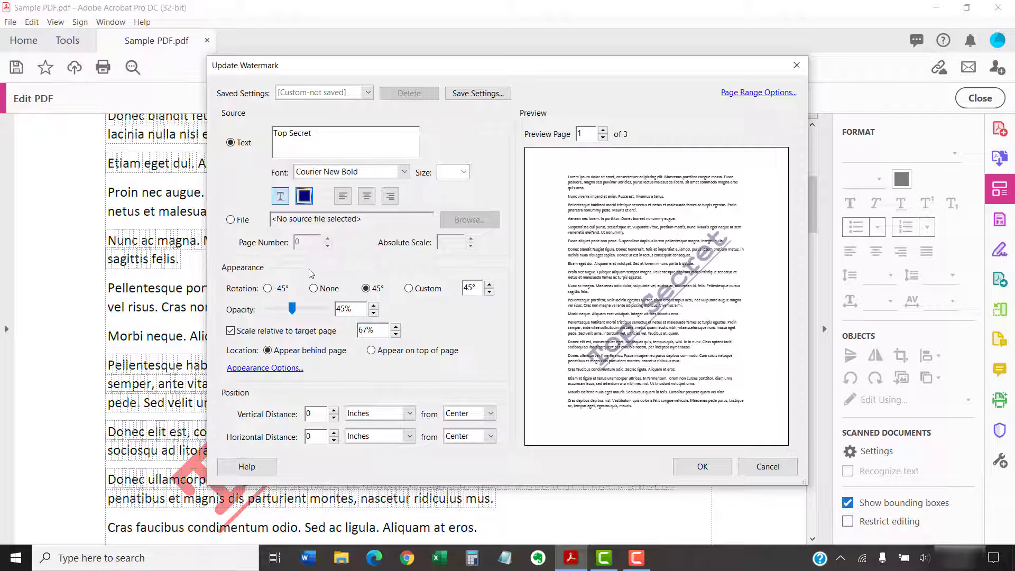
pyautogui.click(268, 289)
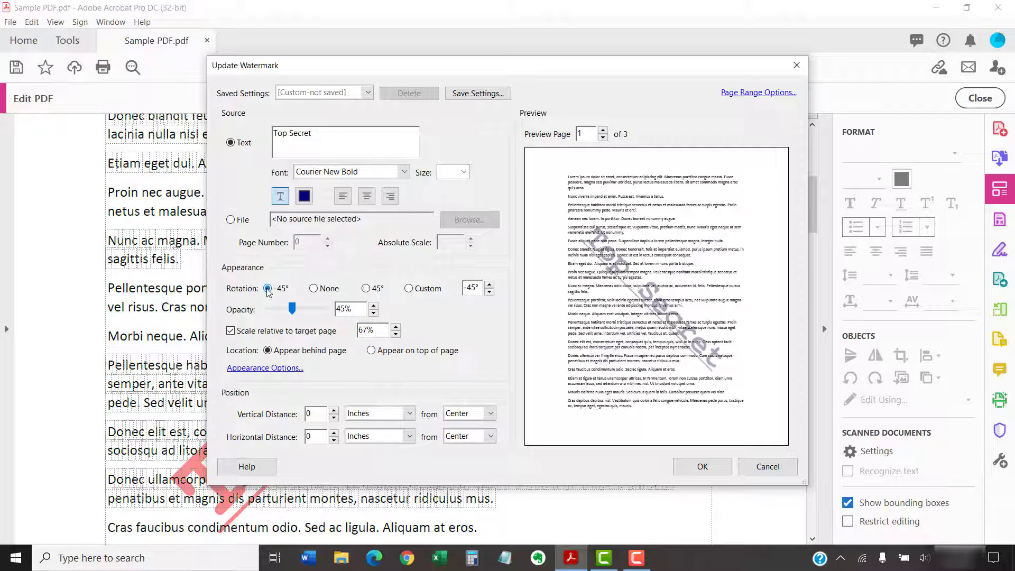
pyautogui.click(300, 310)
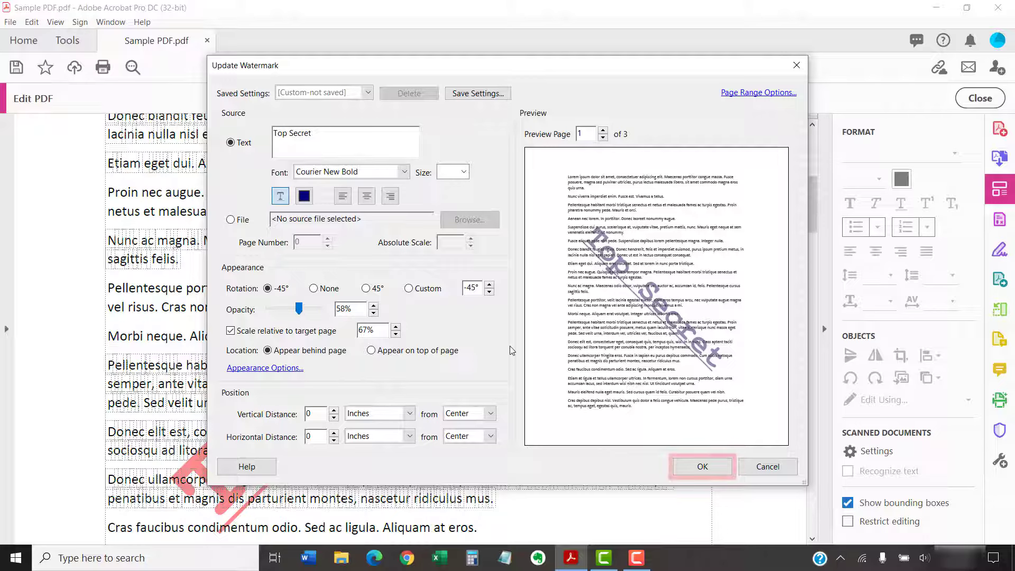
pyautogui.click(676, 469)
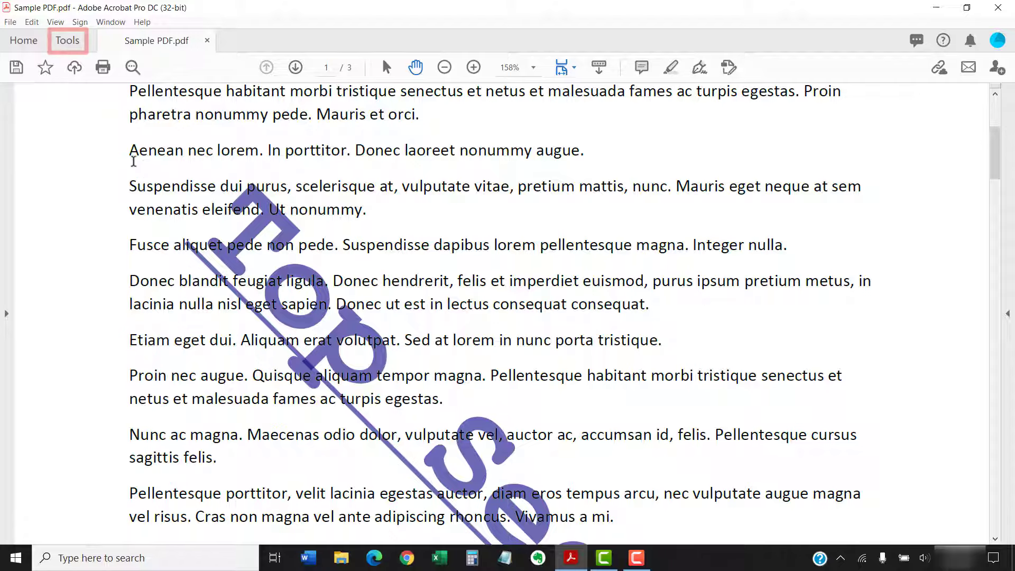
# - Remove the Top Secret watermark from Sample PDF via Edit PDF > Watermark > Remove
pyautogui.click(68, 43)
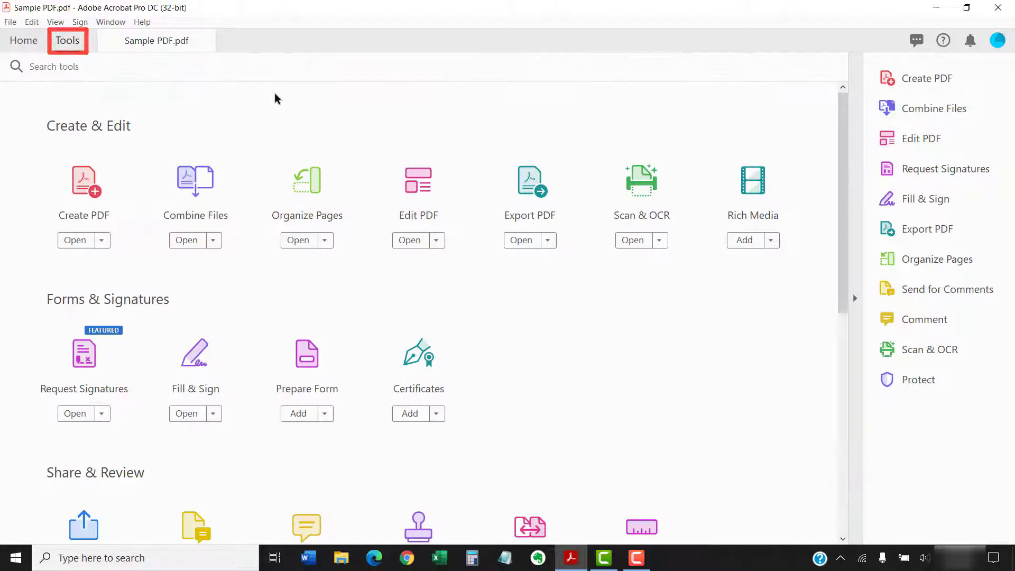
pyautogui.click(412, 196)
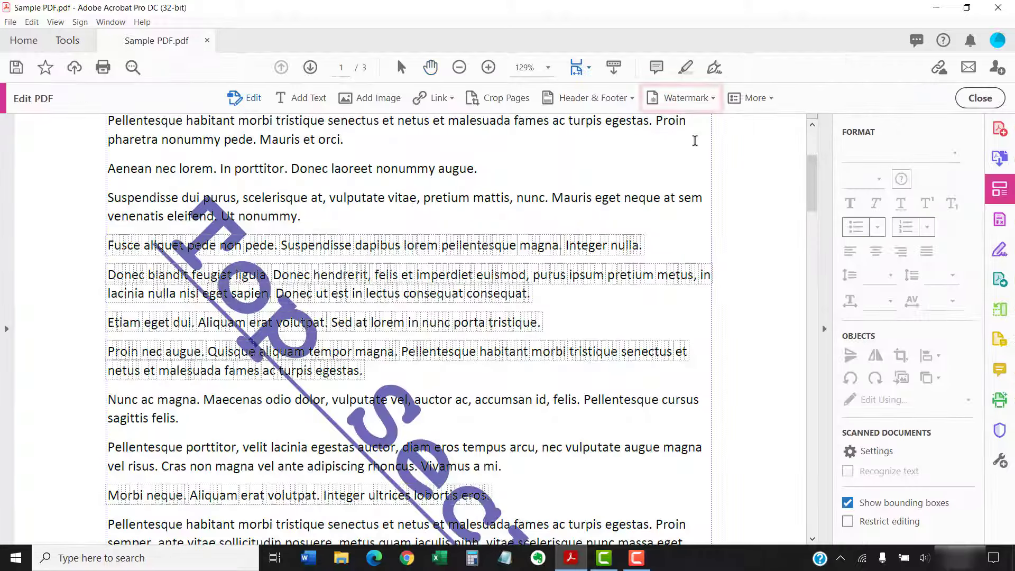
pyautogui.click(703, 101)
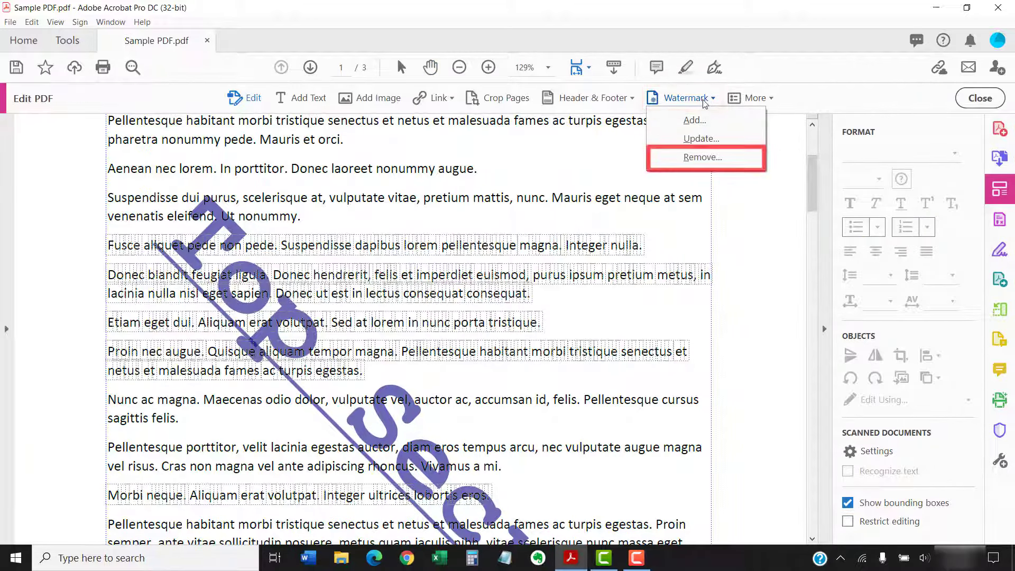
pyautogui.click(711, 159)
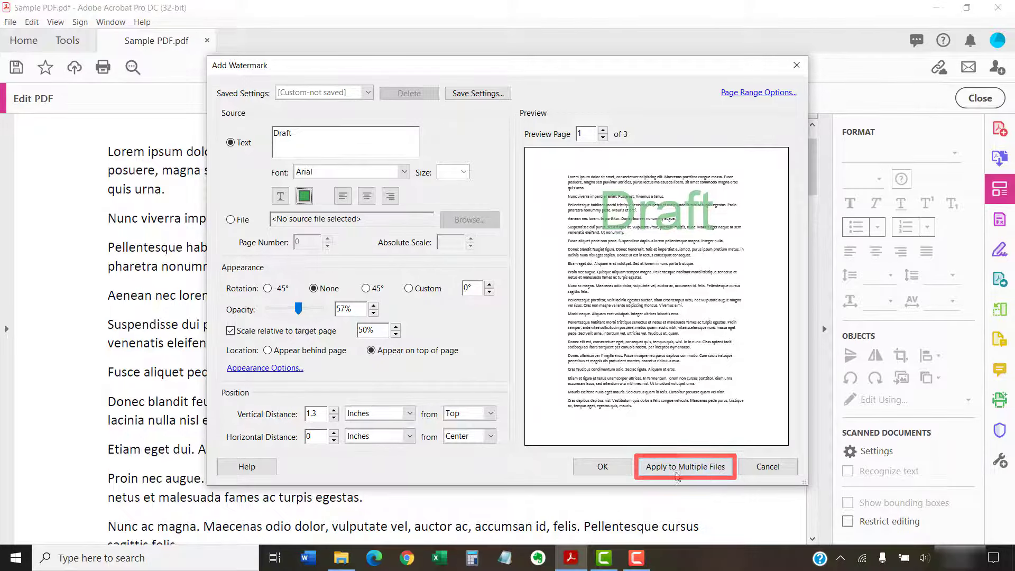
# - Send the Draft watermark to batch processing with Apply to Multiple Files
pyautogui.click(679, 467)
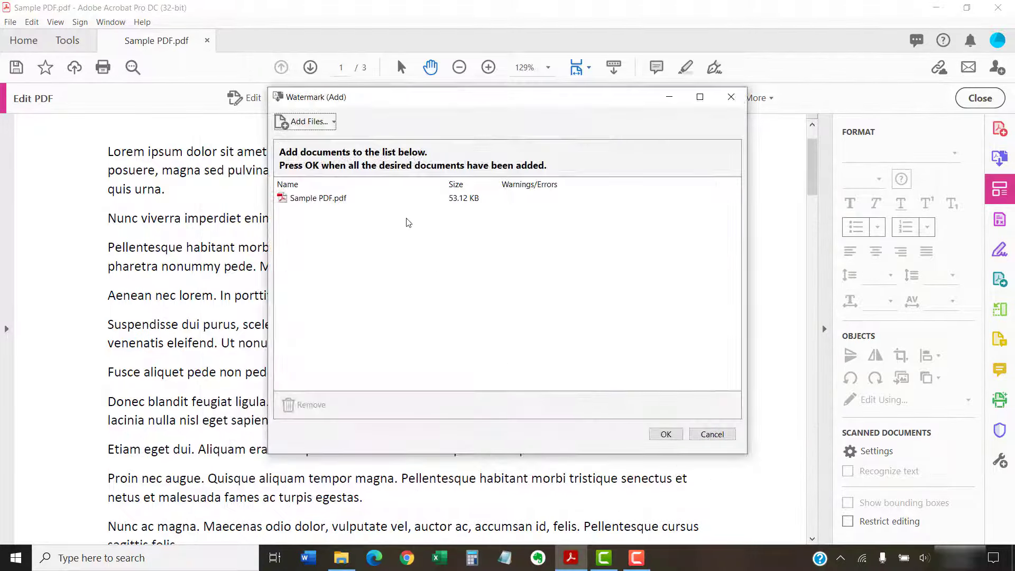
# - Select Report_1.pdf and Report_3.pdf in Files for Watermark and open them
pyautogui.click(334, 122)
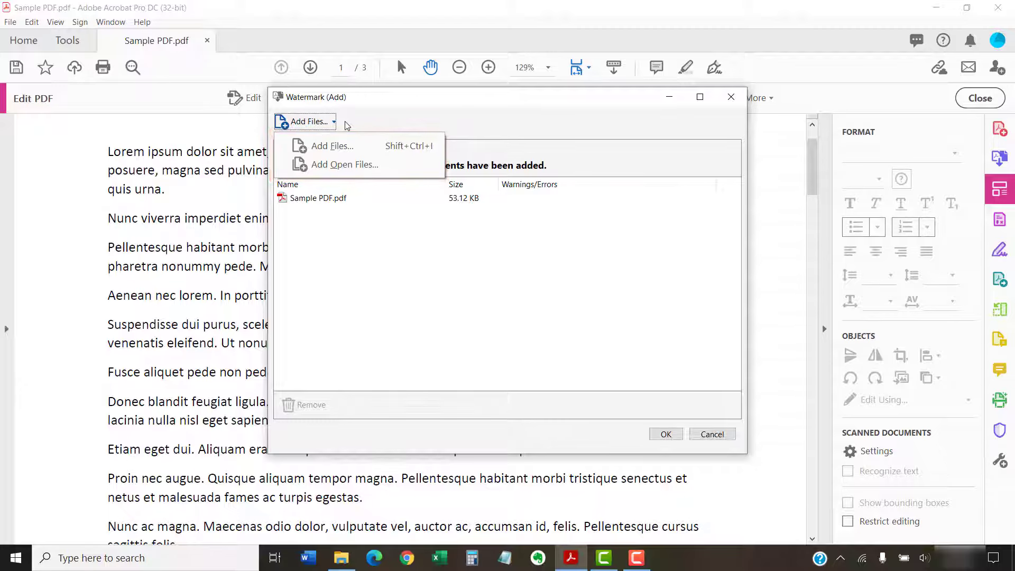
pyautogui.click(332, 146)
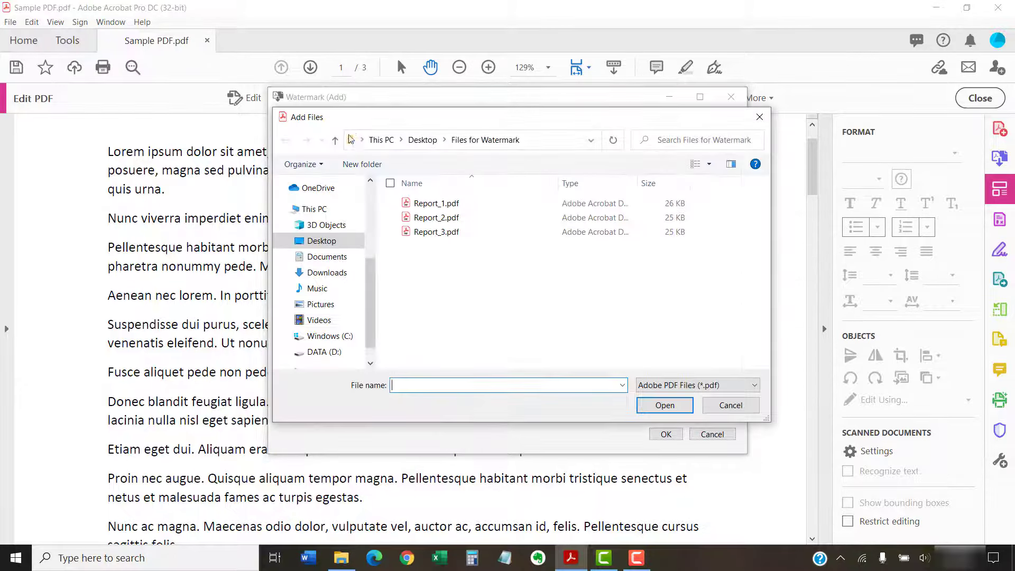
pyautogui.click(459, 206)
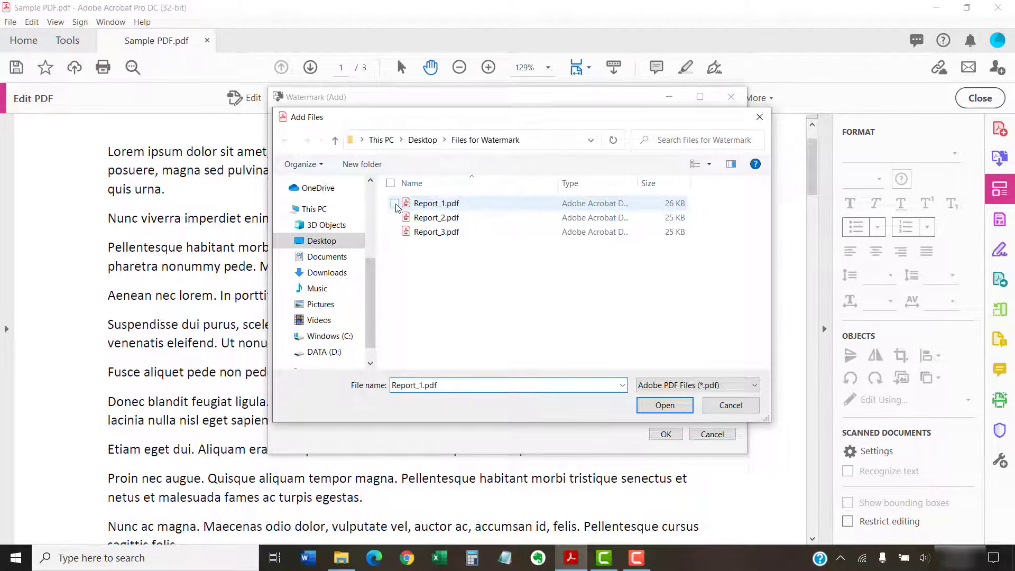
pyautogui.keyDown('ctrl'); pyautogui.click(395, 233); pyautogui.keyUp('ctrl')
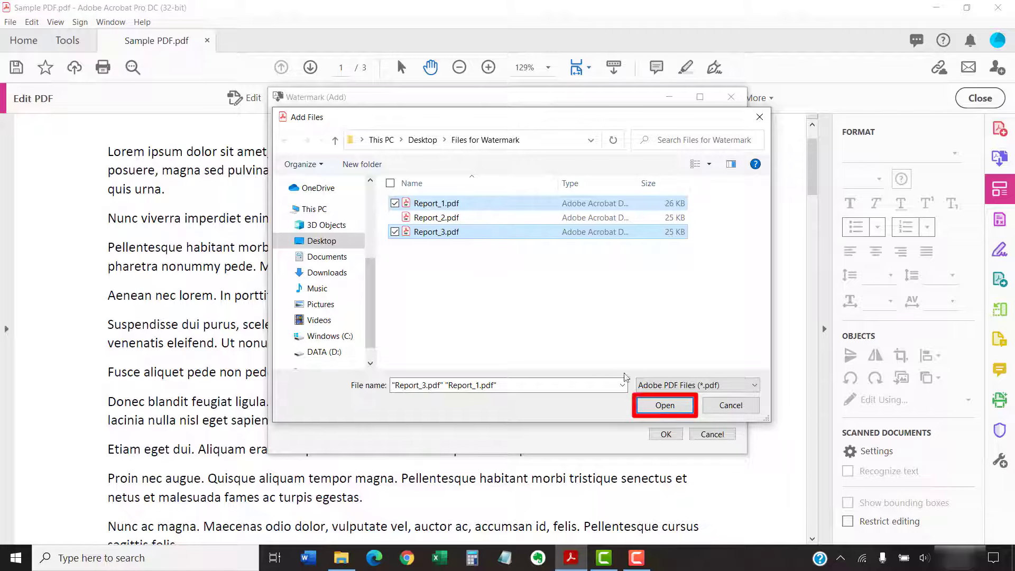
pyautogui.click(646, 408)
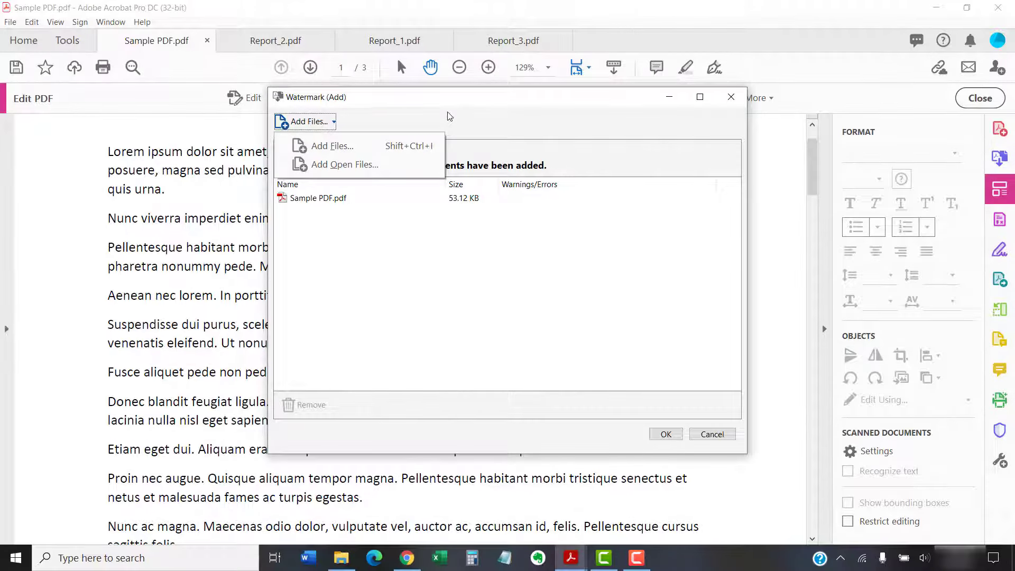
# - Add the open Report_1, Report_2 and Report_3 PDFs to the batch watermark list alongside Sample PDF
pyautogui.click(354, 165)
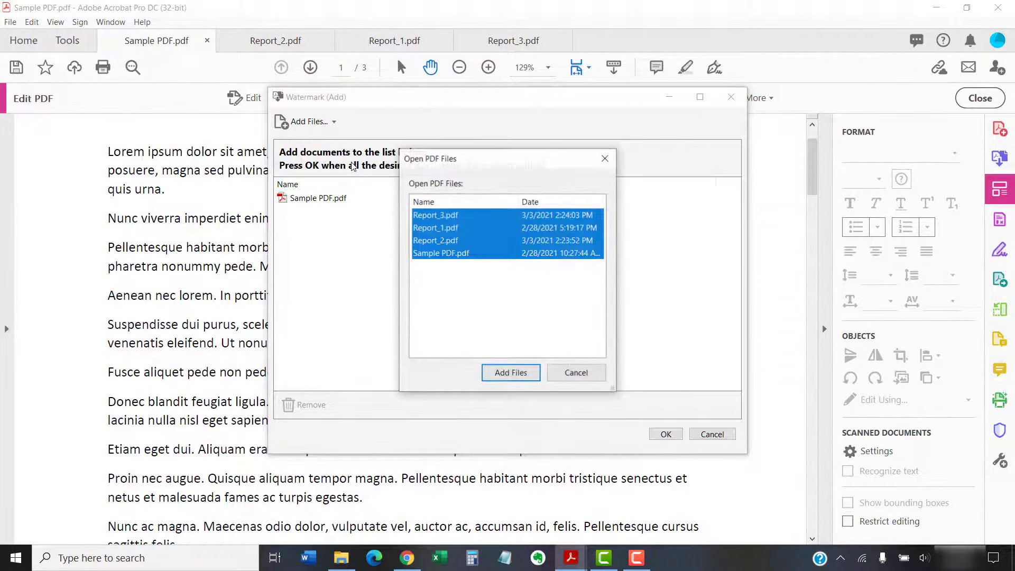
pyautogui.click(448, 240)
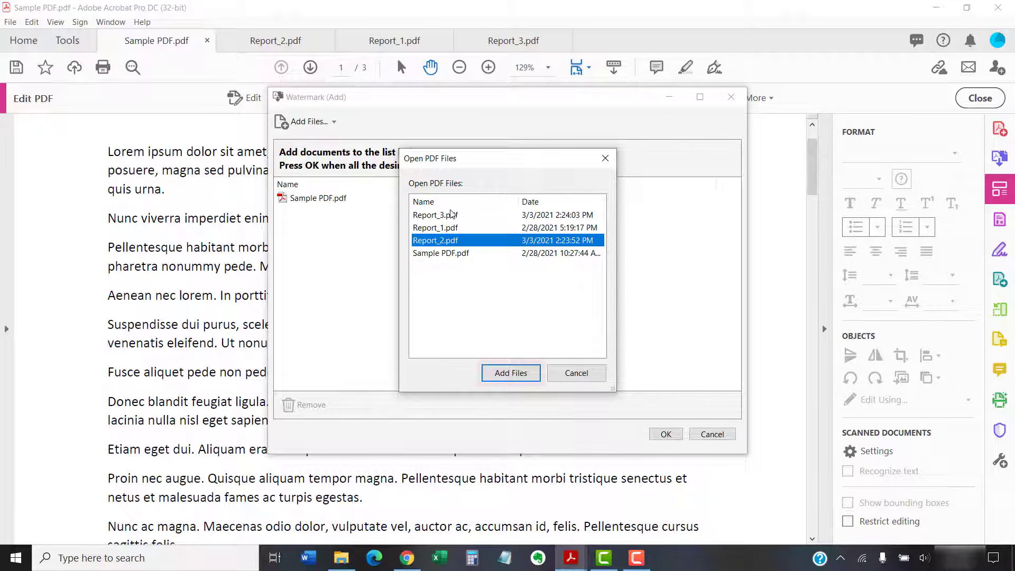
pyautogui.click(487, 373)
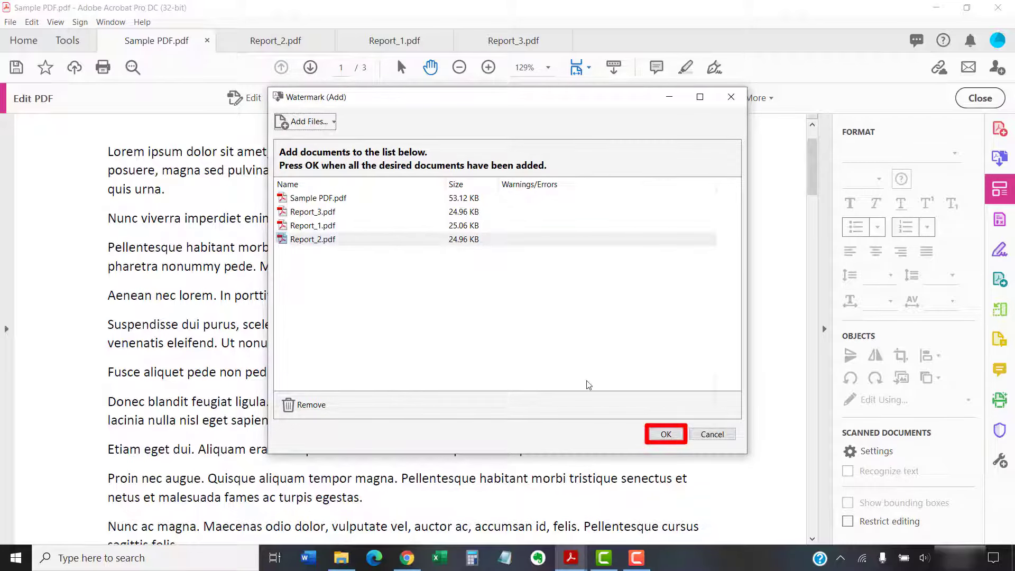
# - Confirm the four-file list and run the green Draft watermark batch with Don't Save Changes
pyautogui.click(669, 435)
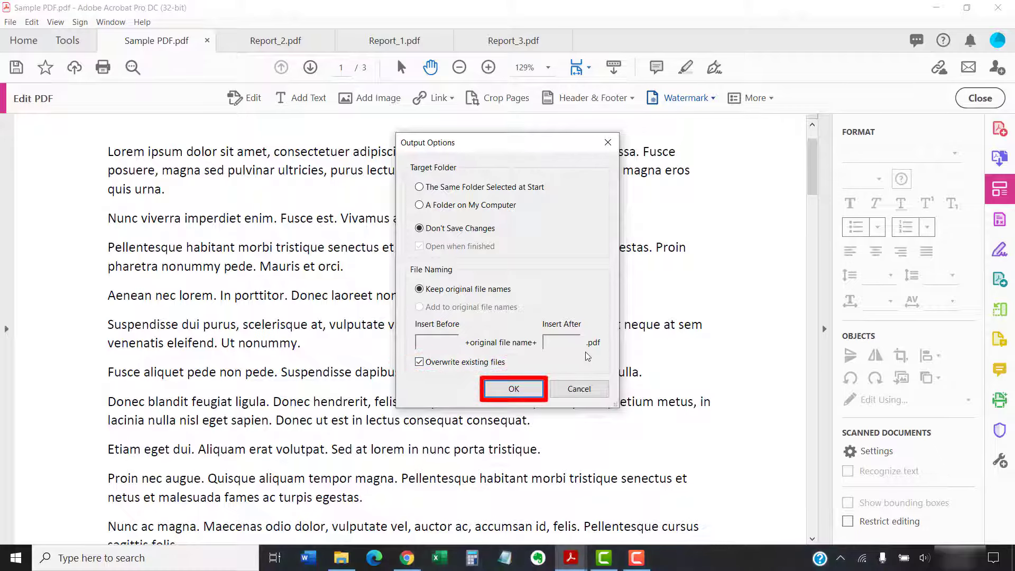
pyautogui.click(513, 390)
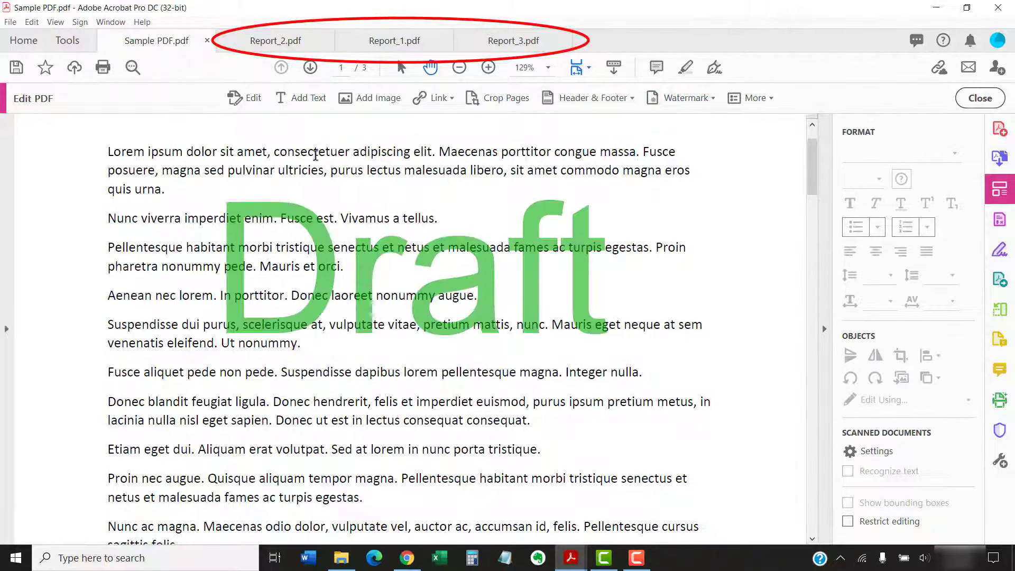
# - Check that Report_2.pdf and Report_3.pdf both show the green Draft watermark
pyautogui.click(252, 43)
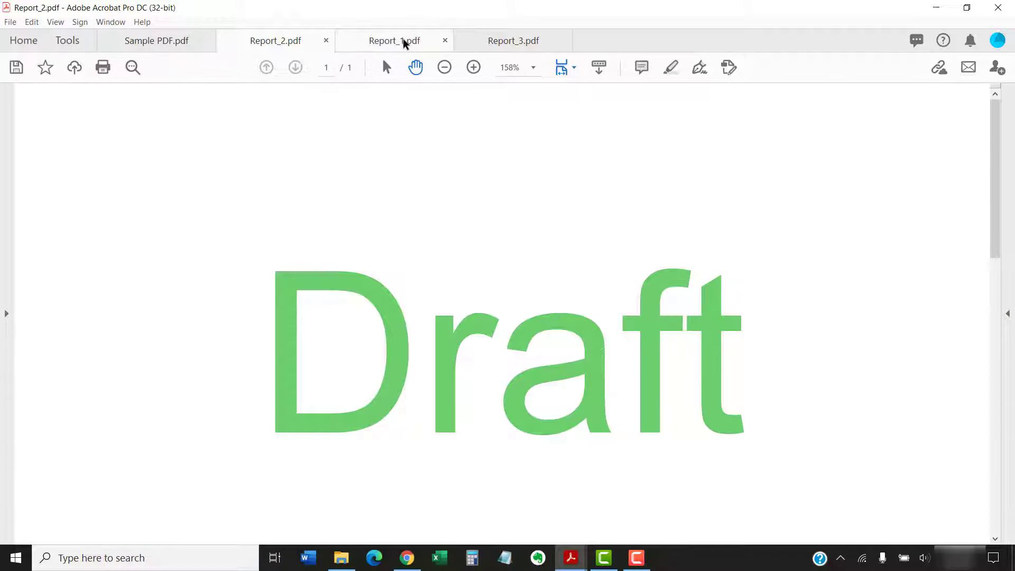
pyautogui.click(545, 44)
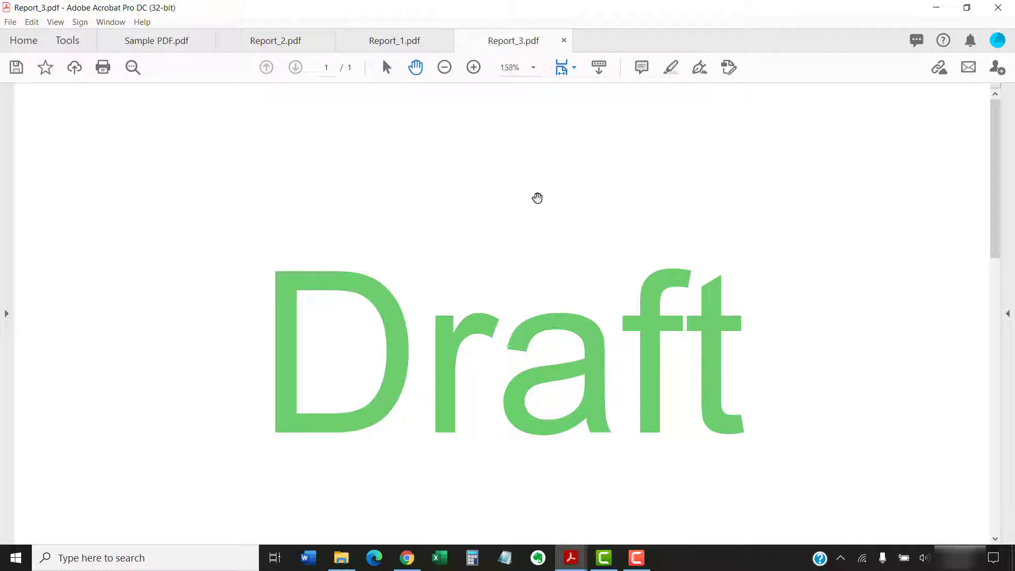